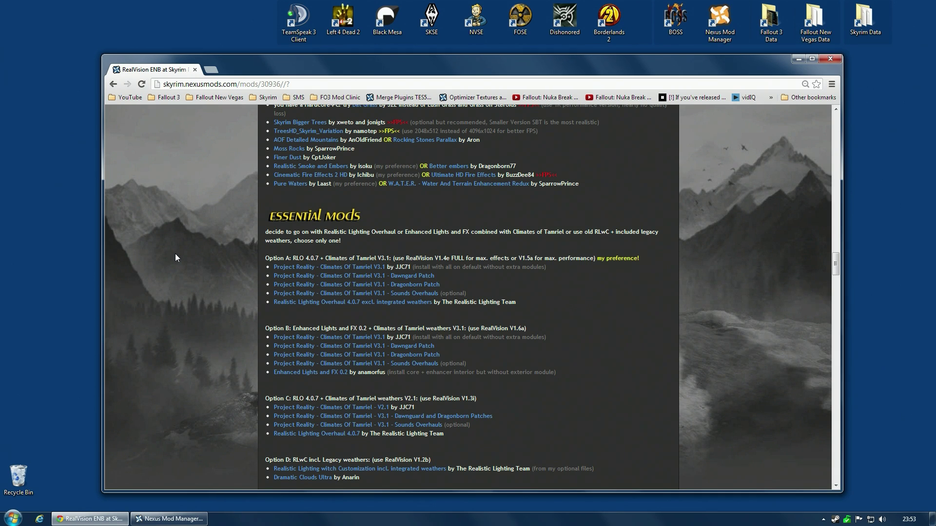
Download ENBSeries v0.168 for TES Skyrim from Boris Vorontsov's site, linked in the RealVision ENB installation instructions.
scroll(244, 453, down, 1)
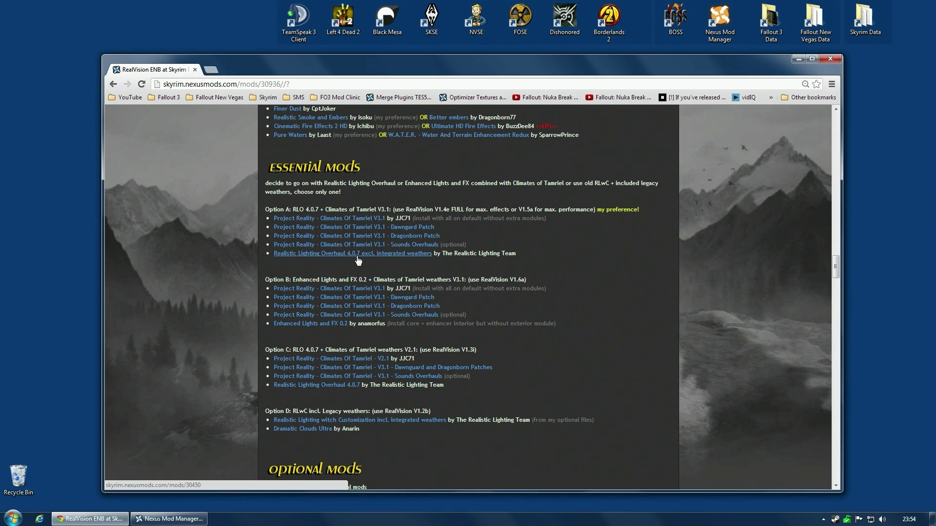
scroll(638, 280, down, 15)
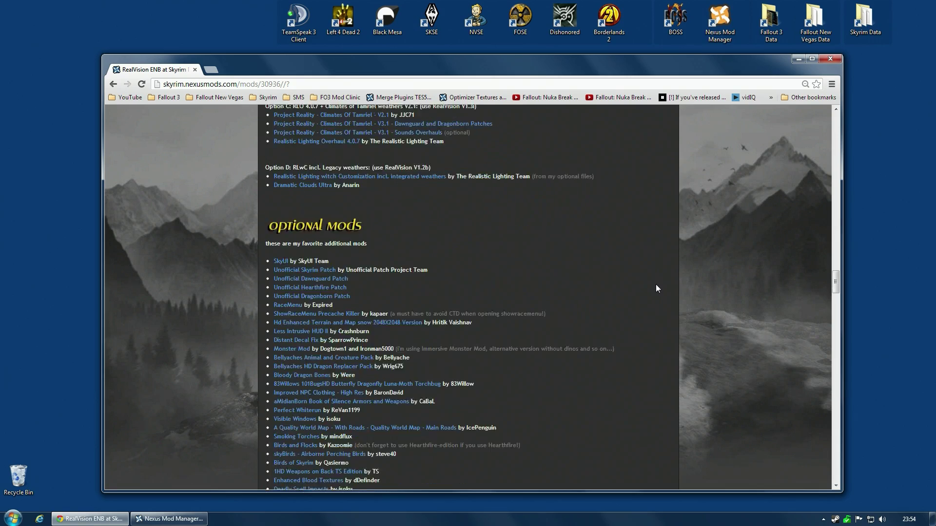
scroll(640, 278, down, 9)
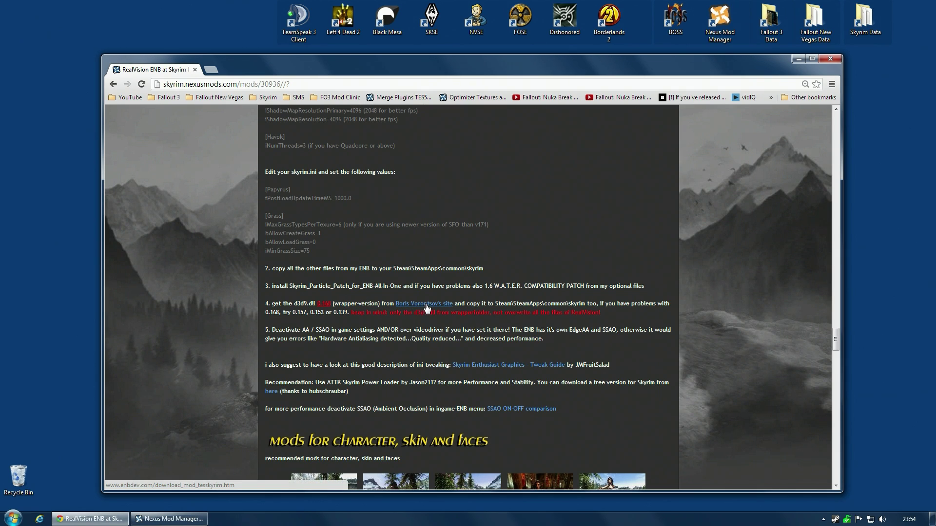
right_click(433, 307)
click(439, 311)
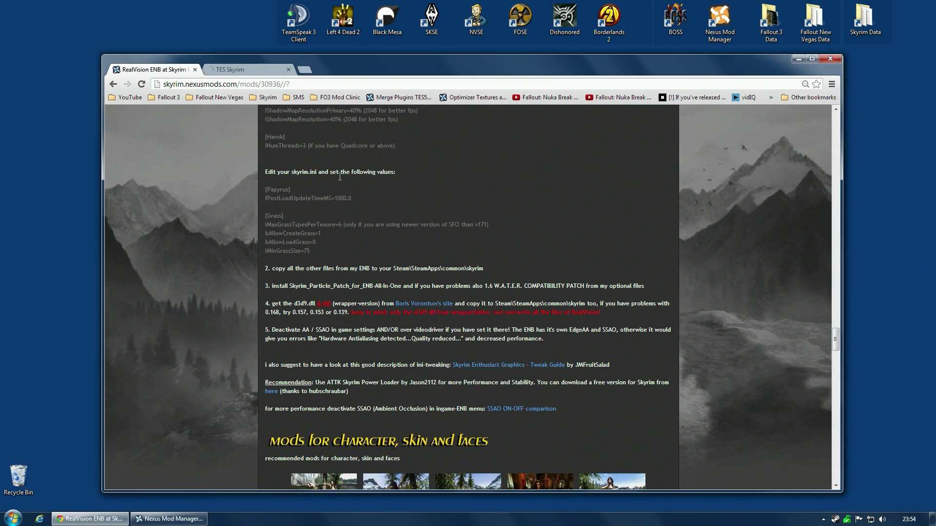
click(248, 69)
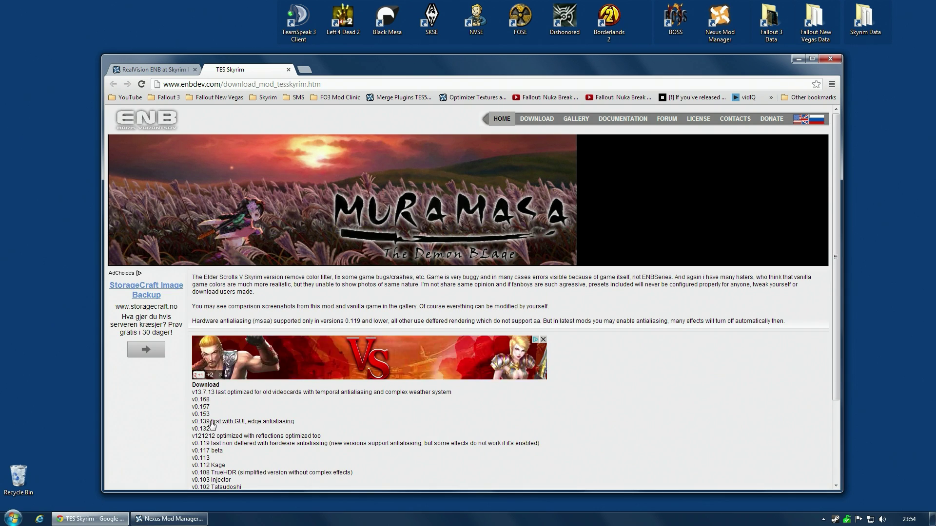
click(201, 400)
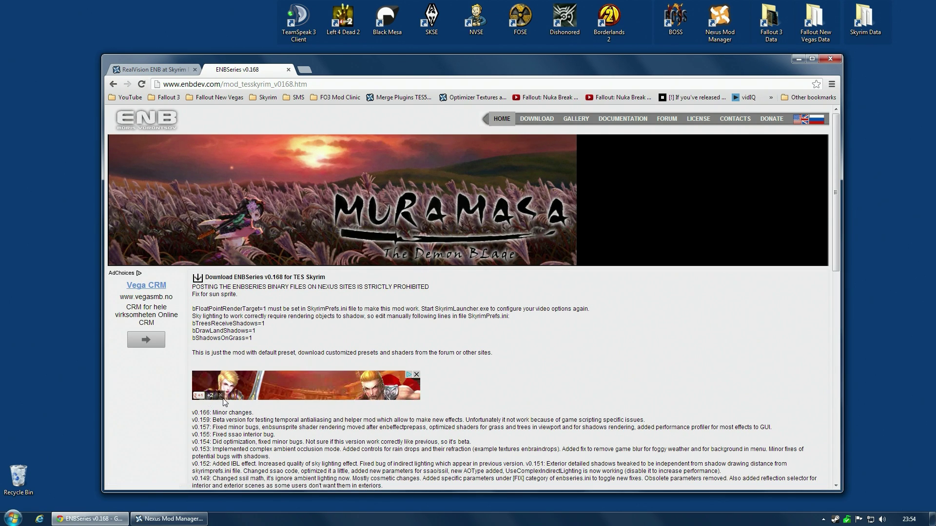
click(257, 277)
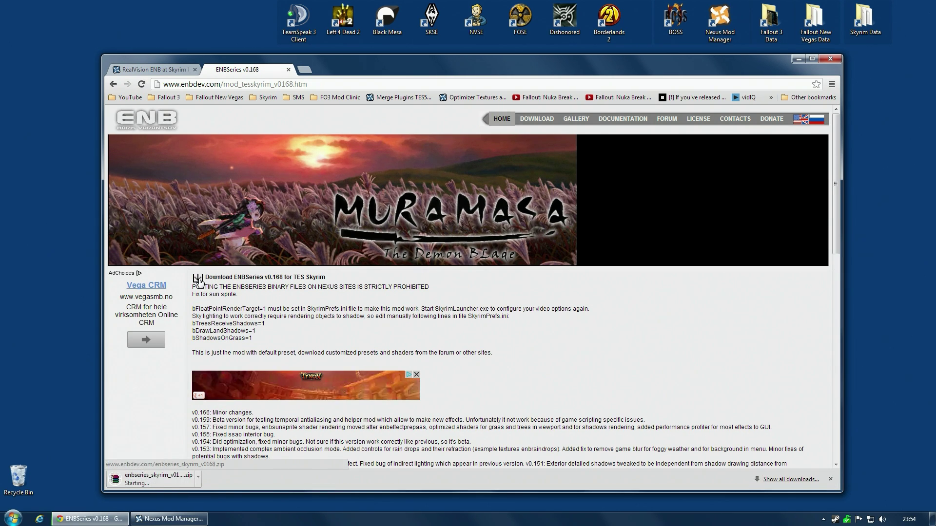
Manually download the Option A Performance RealVision ENB V1_5a file from the mod's Nexus page, using the Kent, UK server.
click(154, 69)
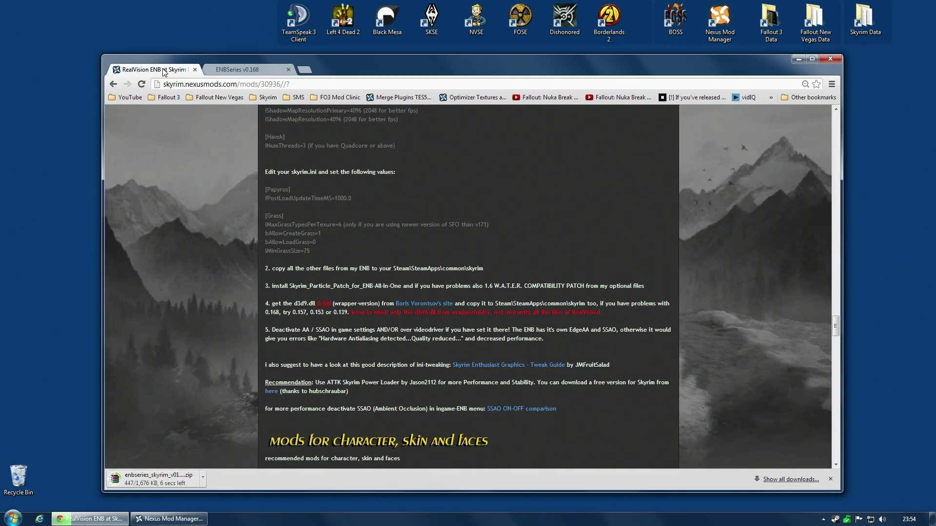
scroll(370, 286, up, 15)
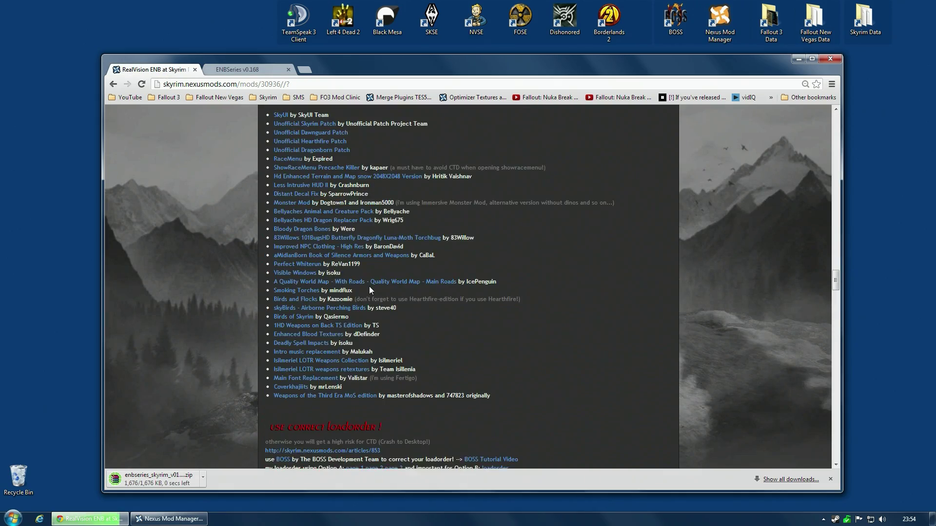
scroll(368, 286, up, 15)
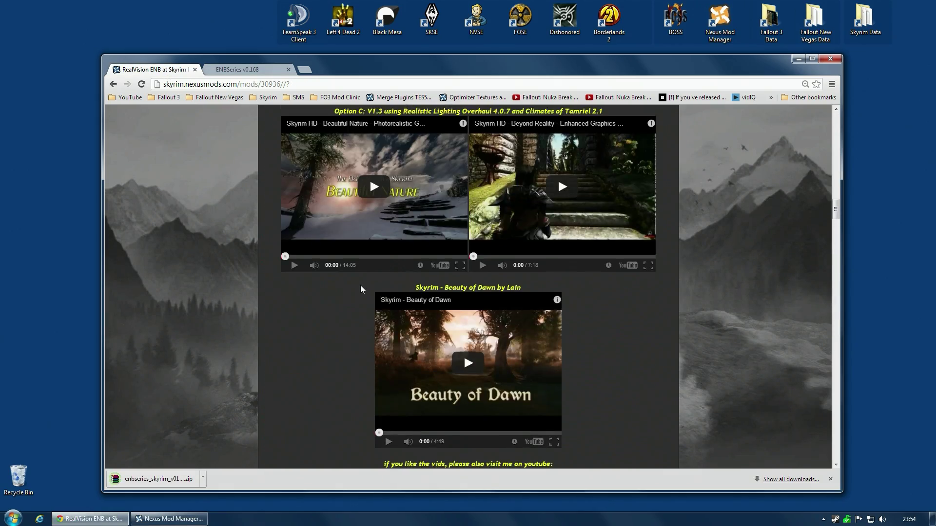
scroll(362, 290, up, 15)
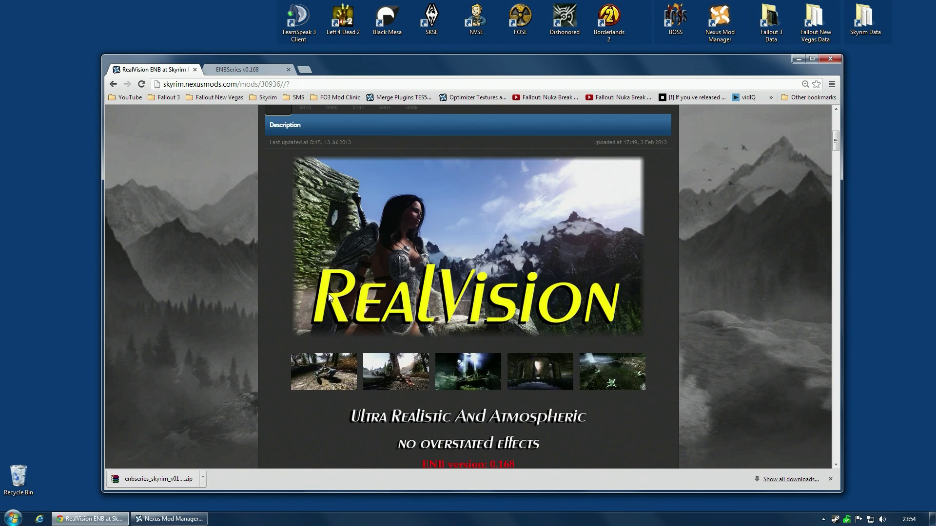
click(306, 241)
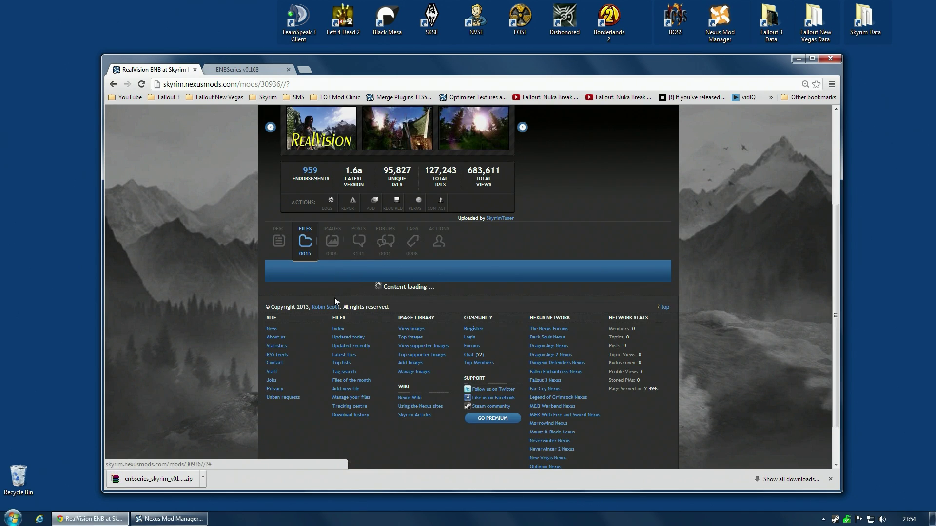
scroll(220, 291, down, 3)
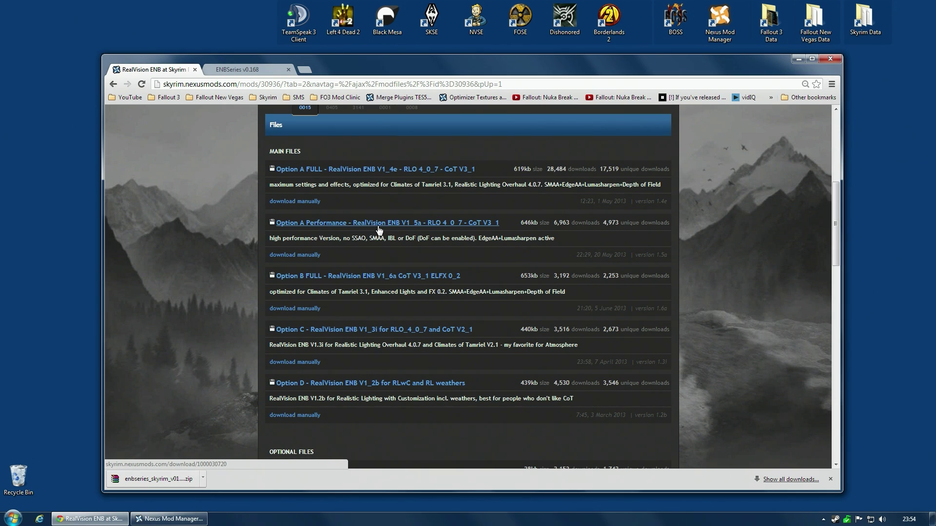
click(295, 256)
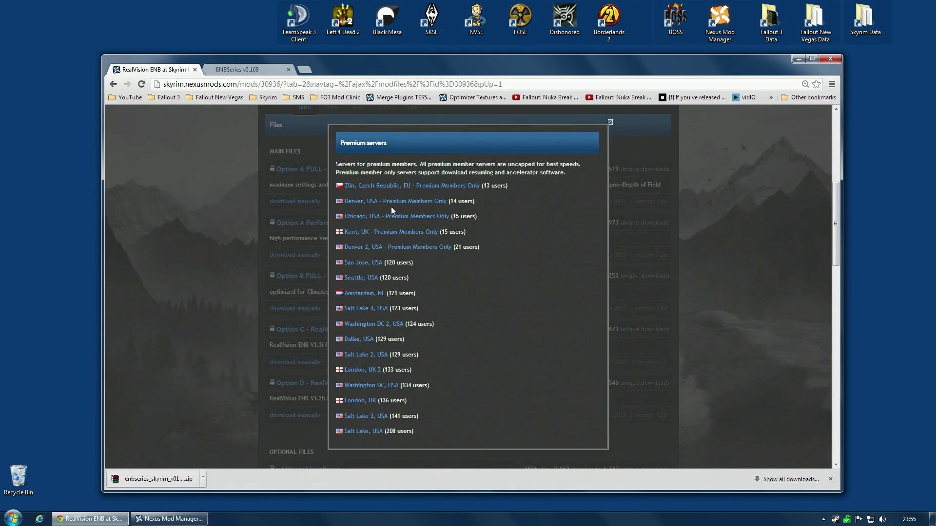
click(382, 232)
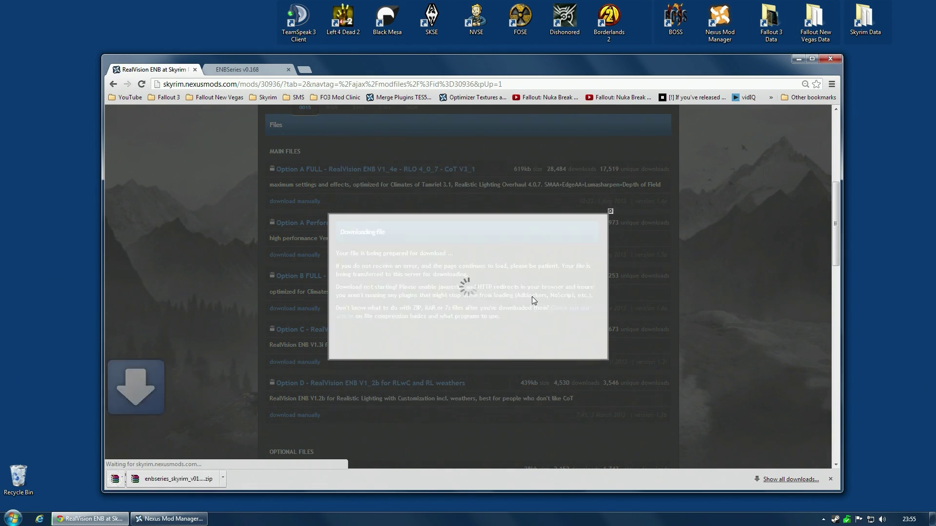
Extract the enbseries_skyrim_v0168 archive on the desktop into its own folder and delete the archive.
key(super+d)
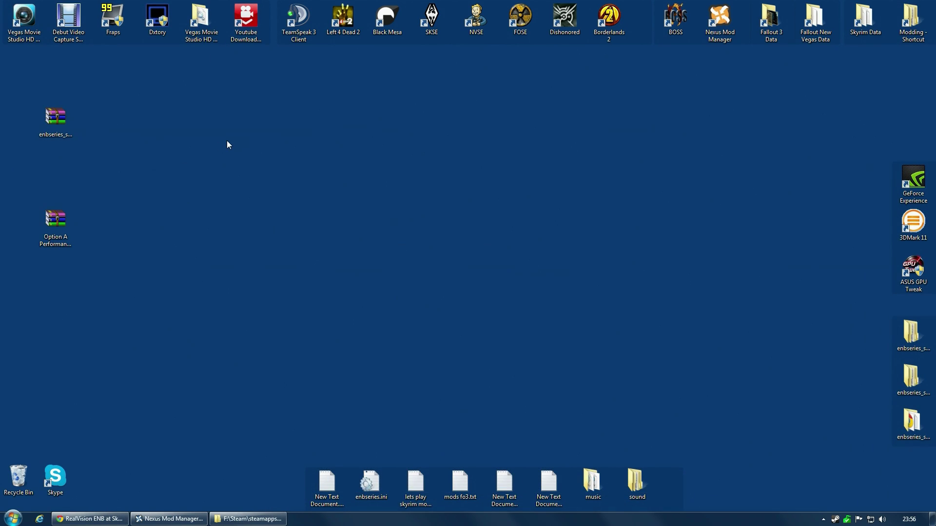
right_click(51, 121)
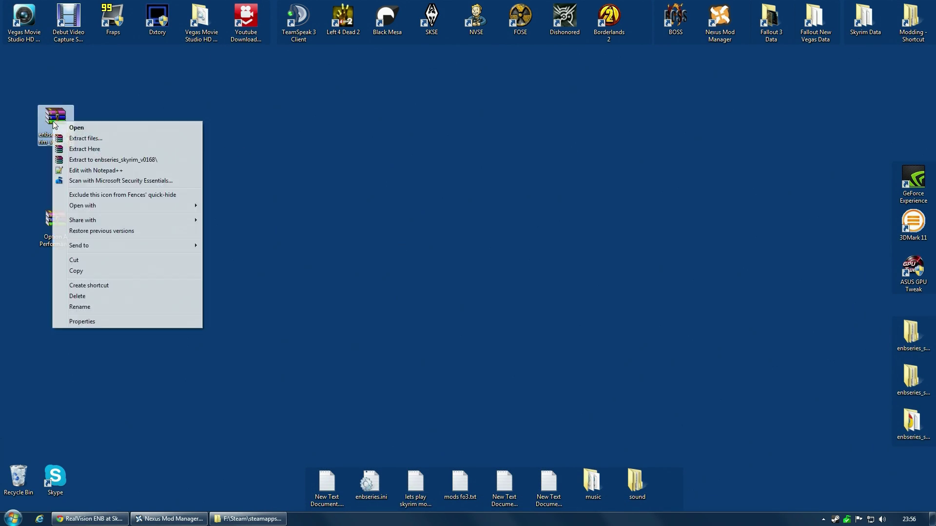
click(130, 163)
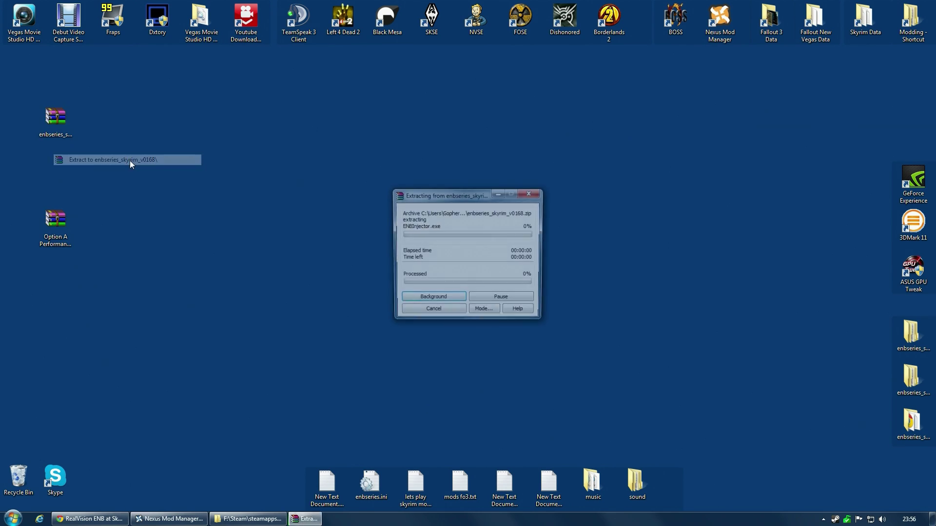
click(17, 121)
click(65, 127)
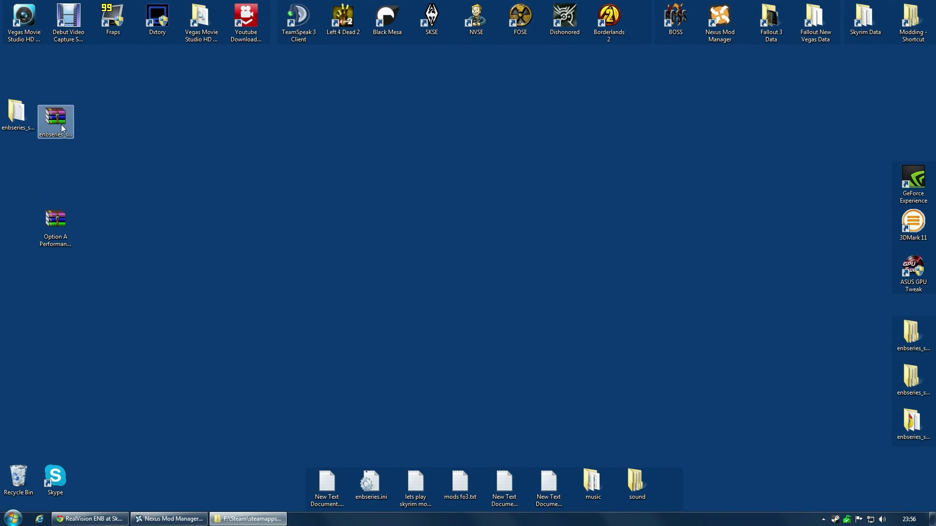
drag(115, 125, 133, 125)
right_click(122, 122)
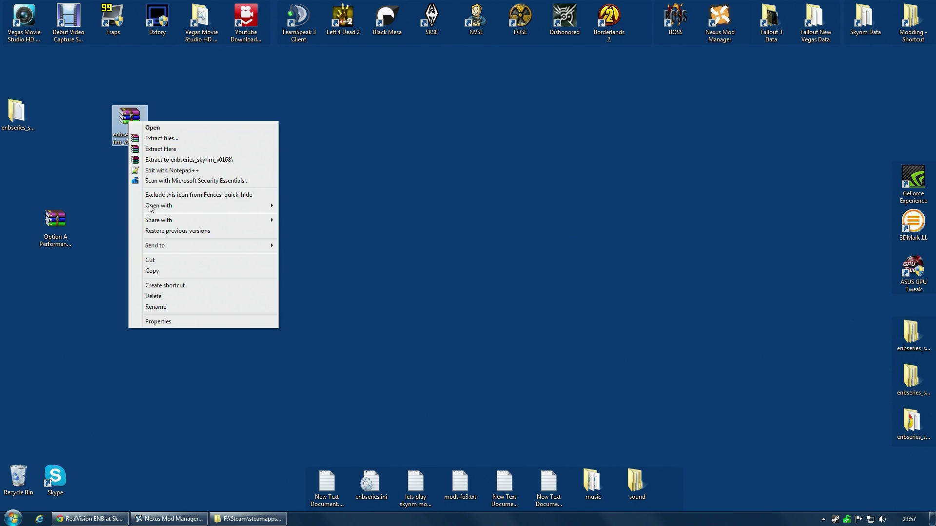
click(160, 296)
key(Return)
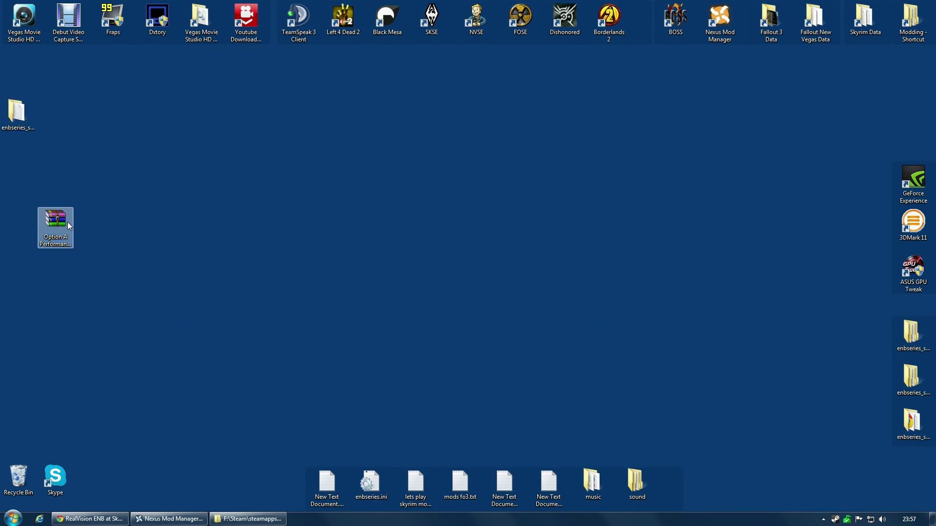
Extract the Option A Performance archive on the desktop into its own folder and delete the archive.
right_click(63, 221)
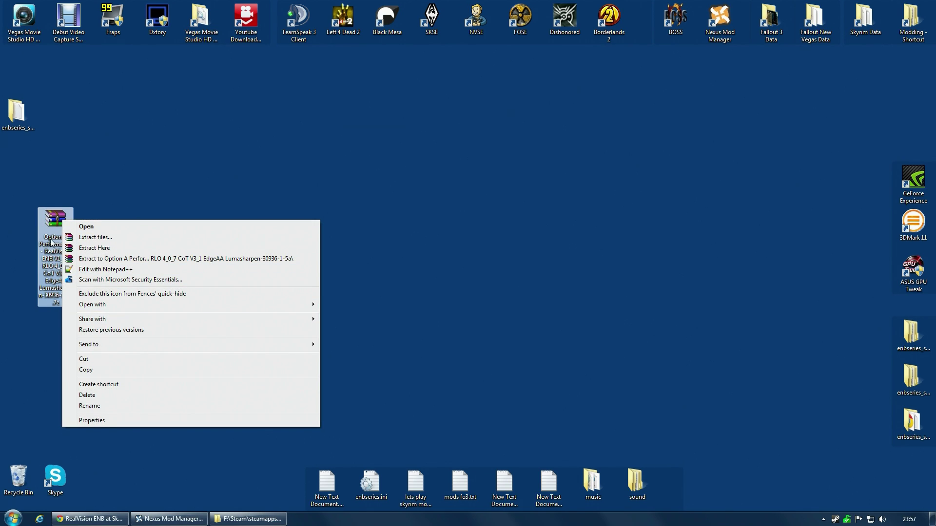
click(137, 259)
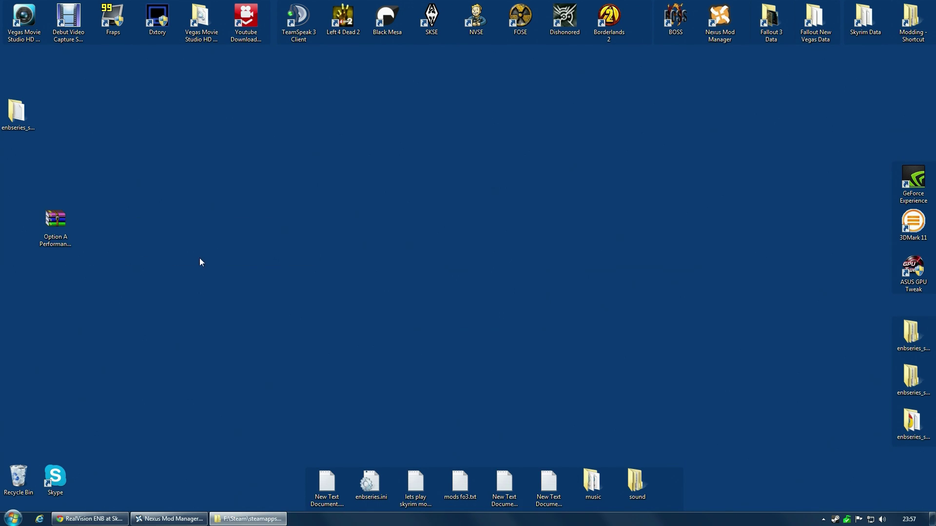
right_click(61, 226)
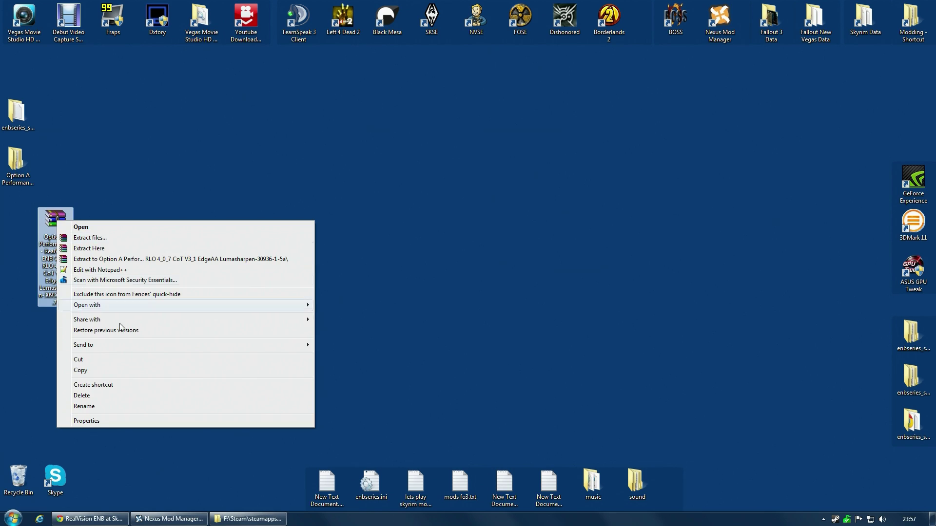
click(96, 393)
click(505, 301)
Move the two extracted folders to where their archives were on the desktop and bring up the Skyrim installation folder.
drag(17, 164, 54, 223)
drag(17, 112, 67, 115)
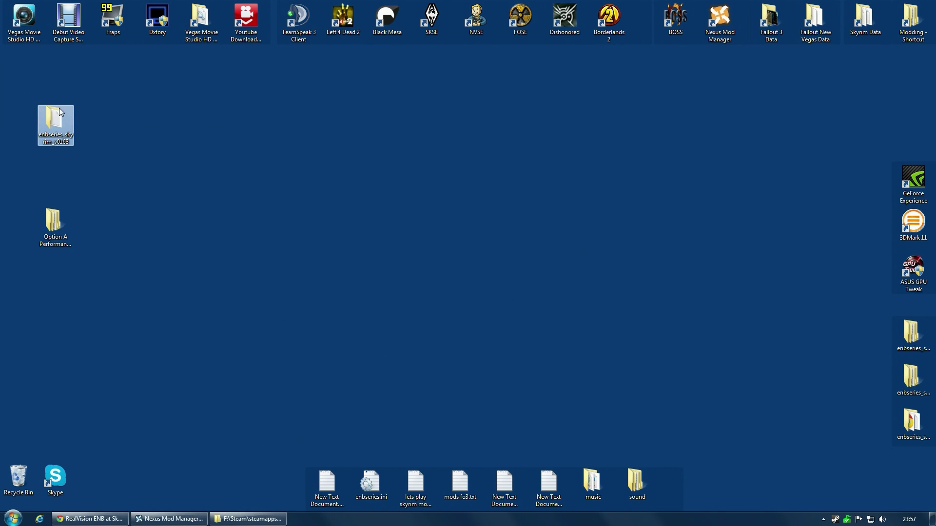
click(249, 519)
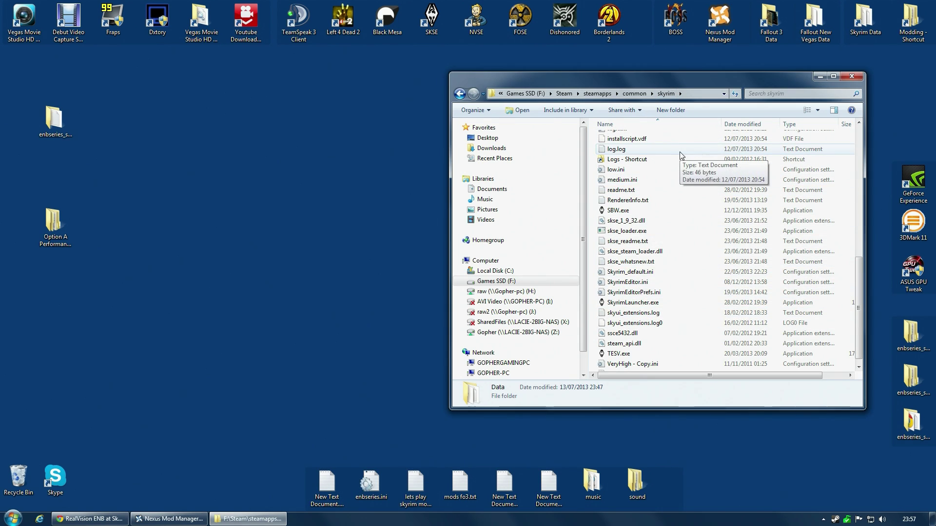
Examine TESV.exe and SkyrimLauncher.exe in the Skyrim folder and the mod list in Nexus Mod Manager.
click(624, 354)
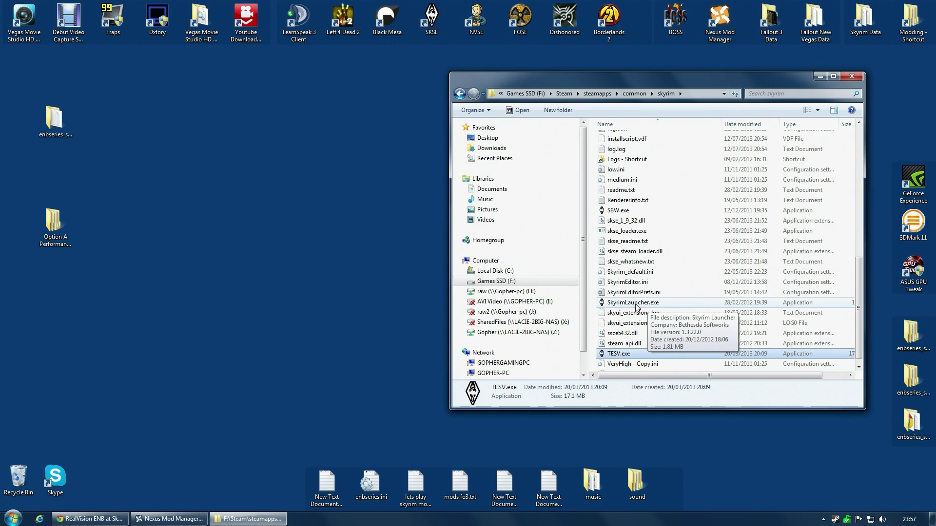
click(629, 306)
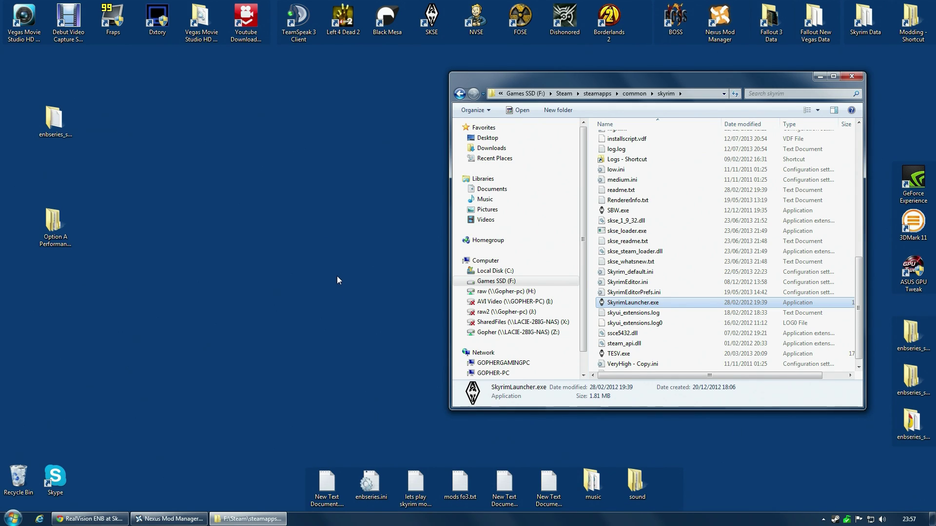
click(170, 519)
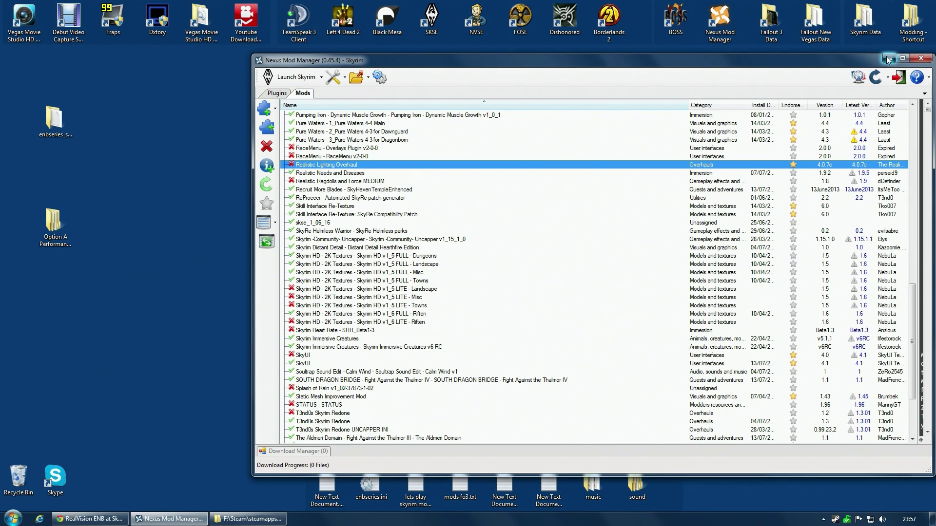
click(890, 59)
Open the extracted Option A Performance folder beside the Skyrim folder window and enter its RealVisionENB_V1.5a_RLO4.0.7_CoT3.1_Performance subfolder.
click(56, 230)
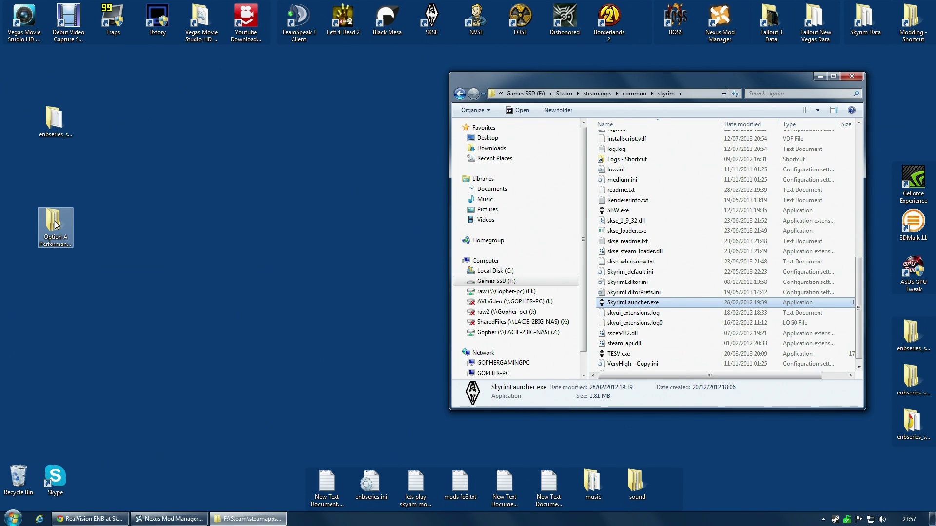
click(56, 224)
double_click(56, 224)
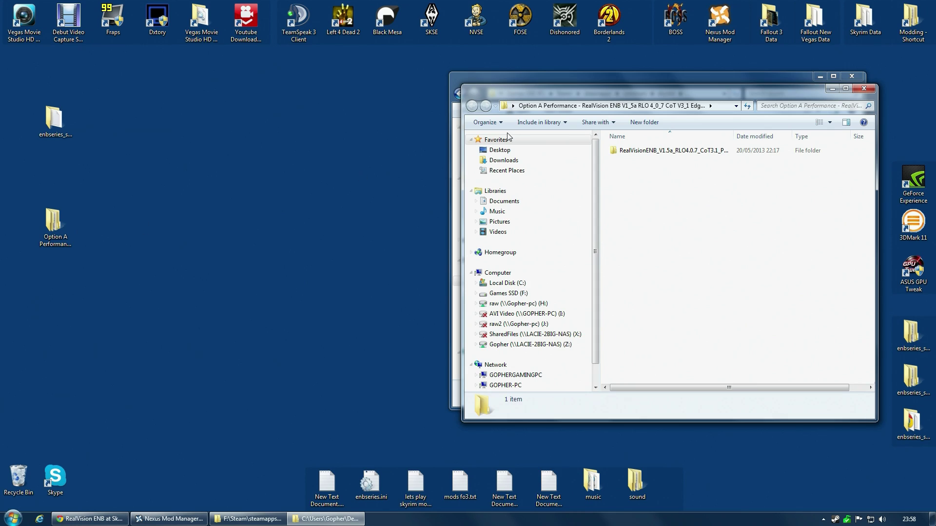
drag(581, 98, 151, 74)
double_click(215, 127)
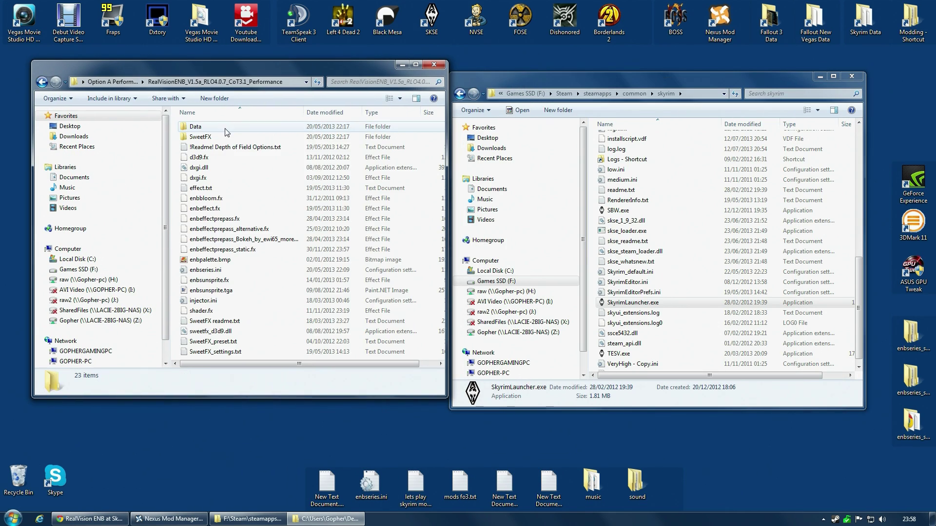
Compress the preset's Data folder into a RAR archive named RealVision ENB DATA Files.
click(206, 128)
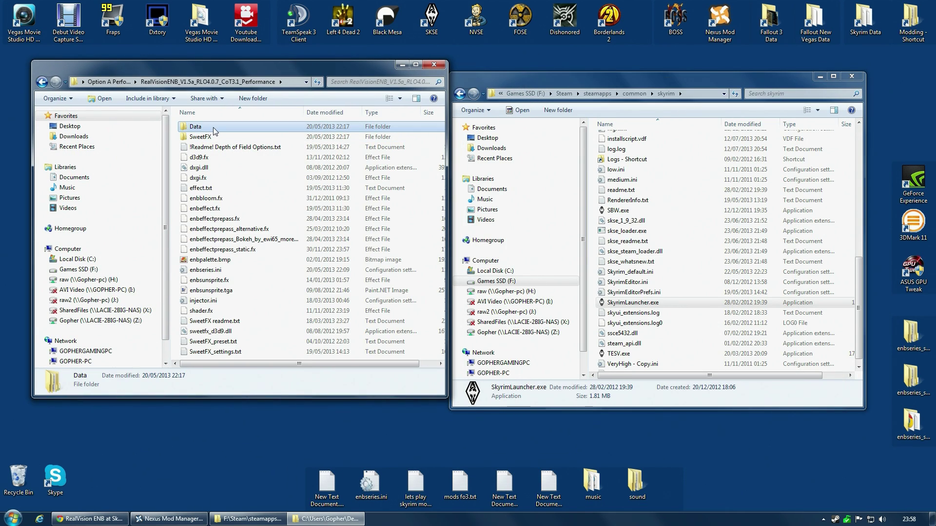
right_click(197, 127)
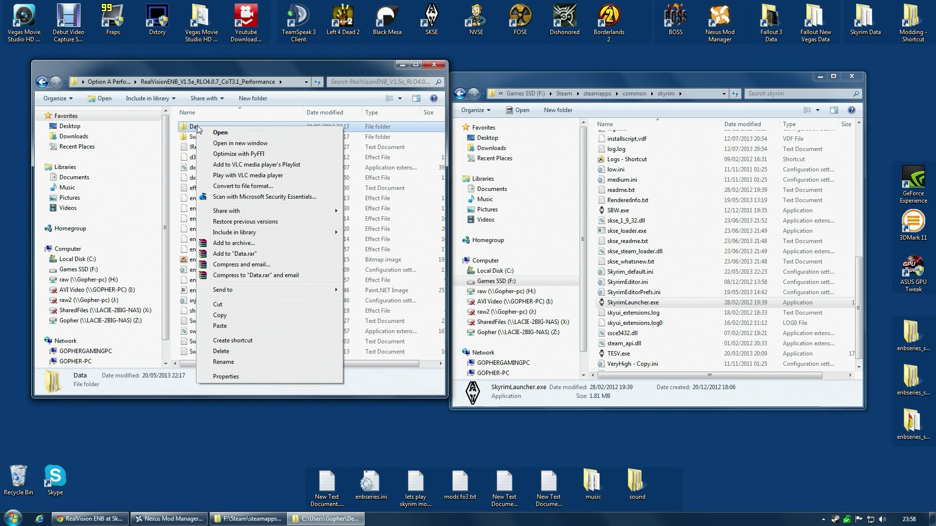
click(242, 244)
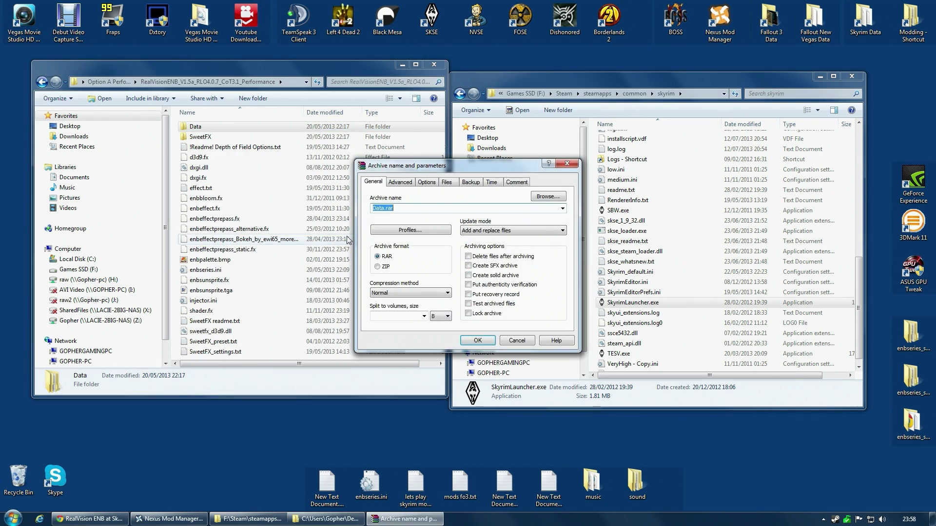
click(387, 209)
text(Re)
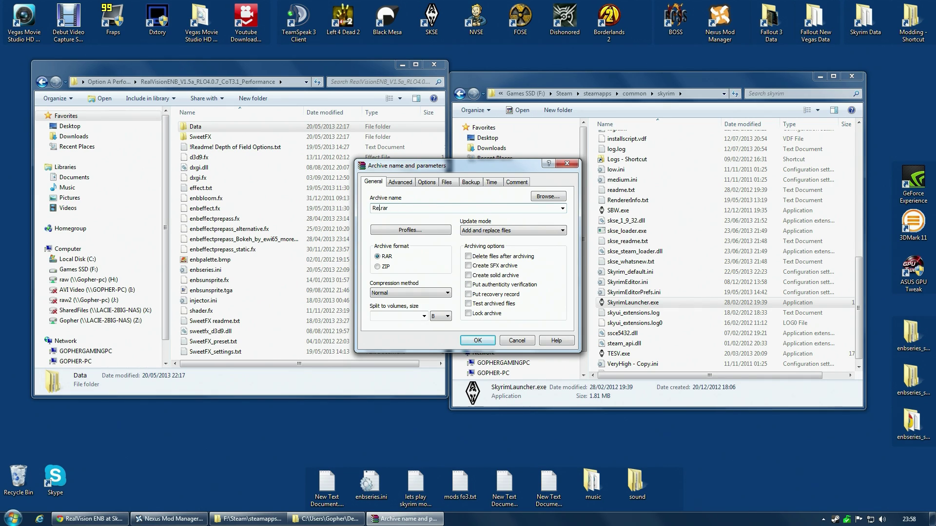
text(alVision ENB DATA Files)
click(477, 345)
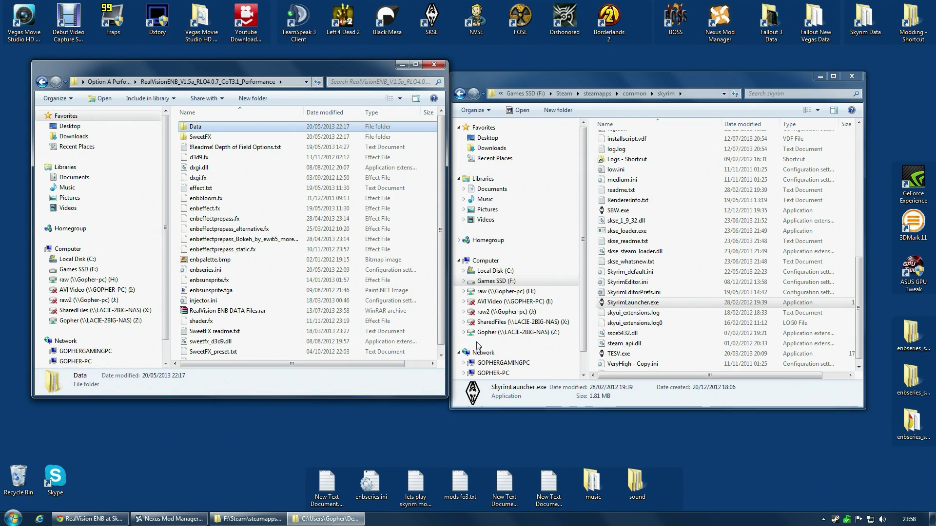
Move the RealVision ENB DATA Files.rar archive out of the preset folder onto the desktop.
click(237, 310)
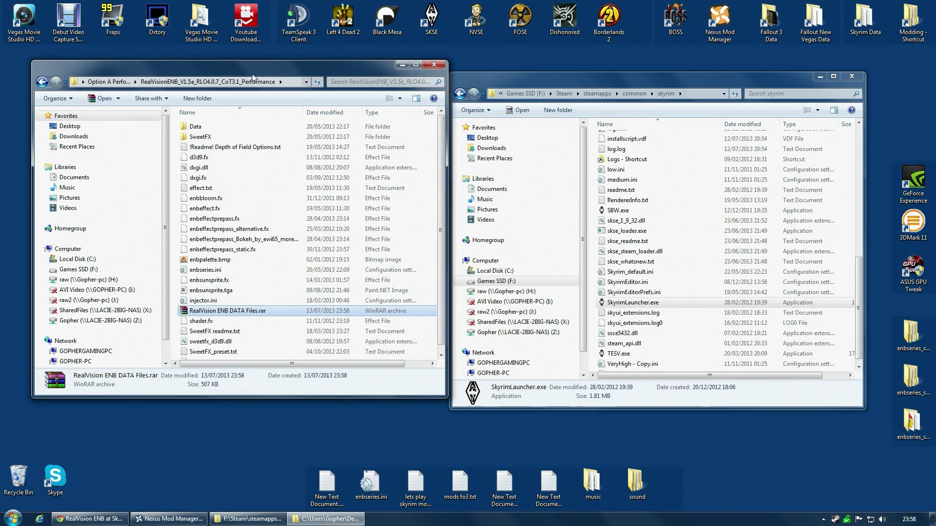
drag(253, 74, 333, 71)
drag(303, 307, 28, 309)
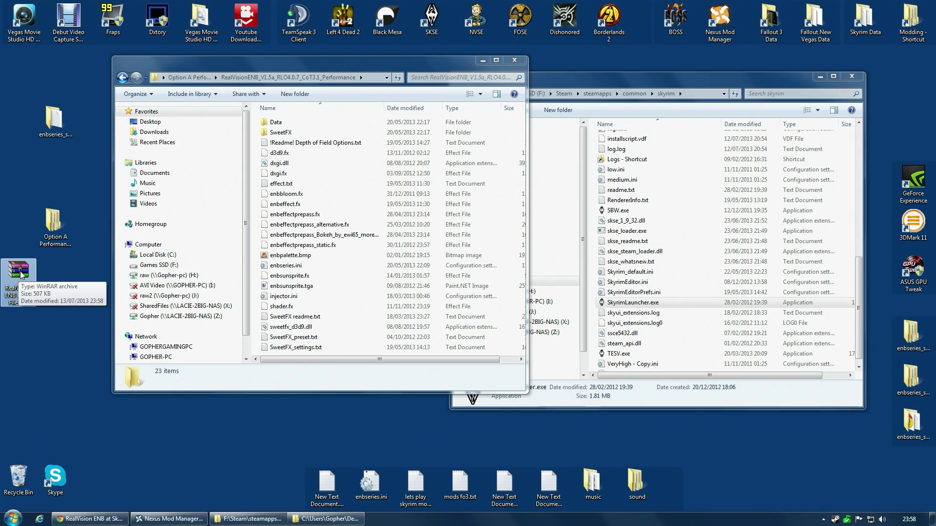
Examine the contents of the preset's Data folder and return to the RealVisionENB_V1.5a_RLO4.0.7_CoT3.1_Performance folder.
click(275, 126)
double_click(274, 126)
click(281, 123)
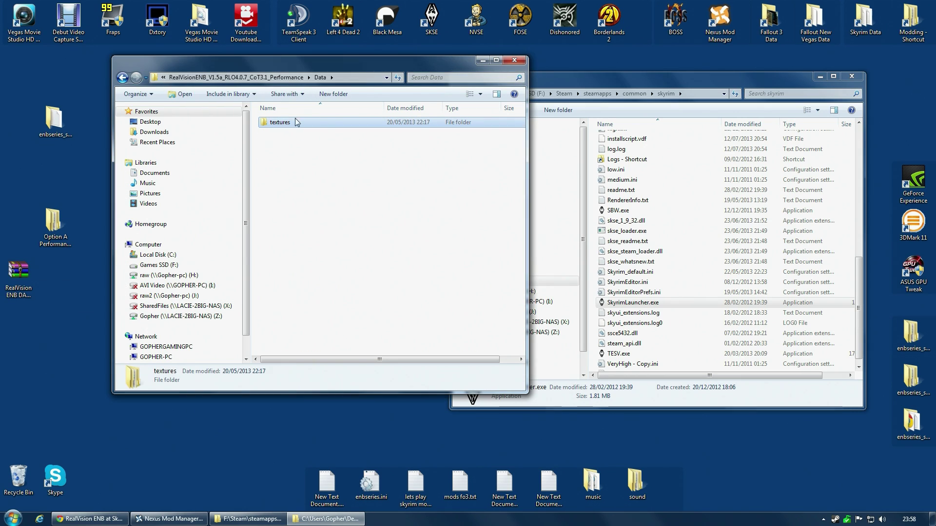
click(265, 81)
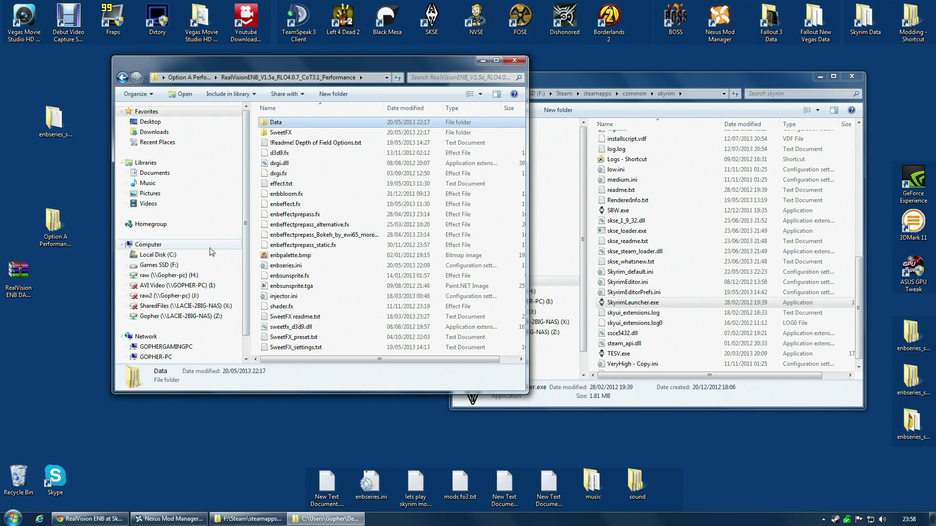
Switch to Nexus Mod Manager and add RealVision ENB DATA Files.rar from the desktop to the mod list.
click(170, 518)
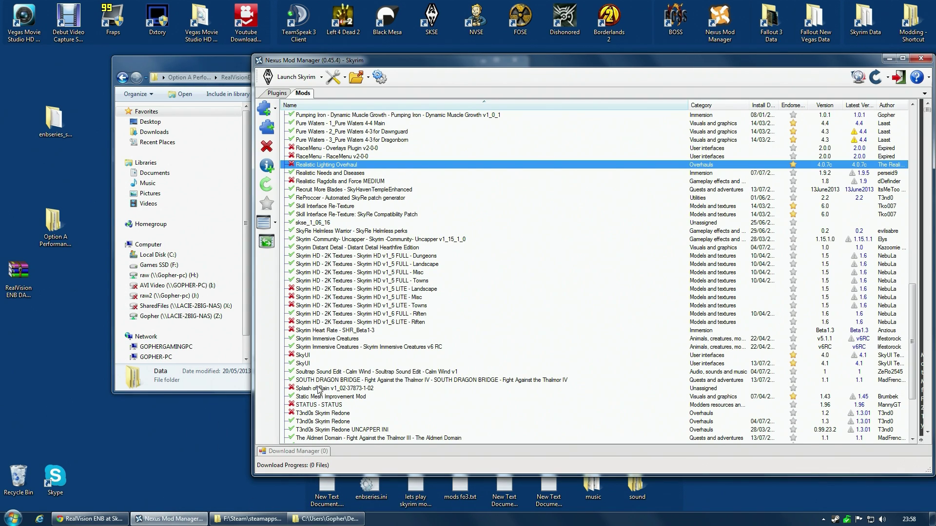
click(263, 113)
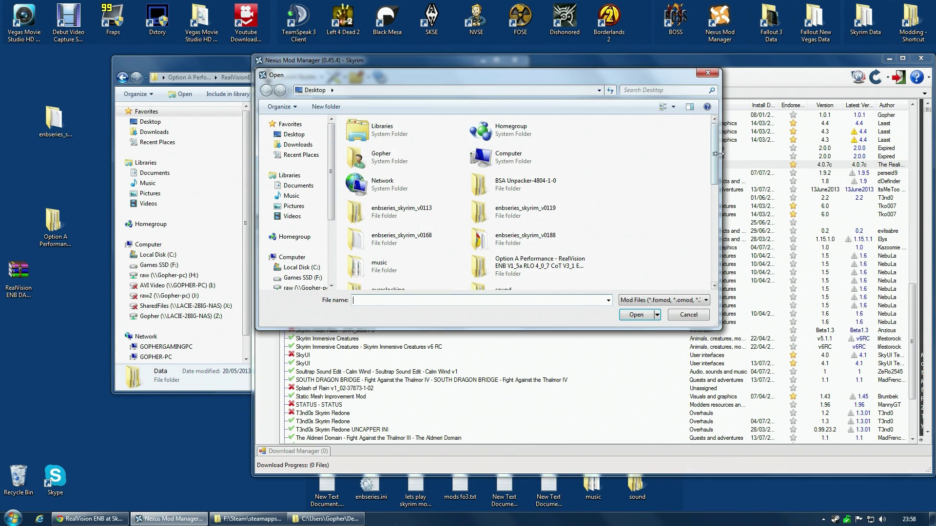
drag(715, 161, 715, 254)
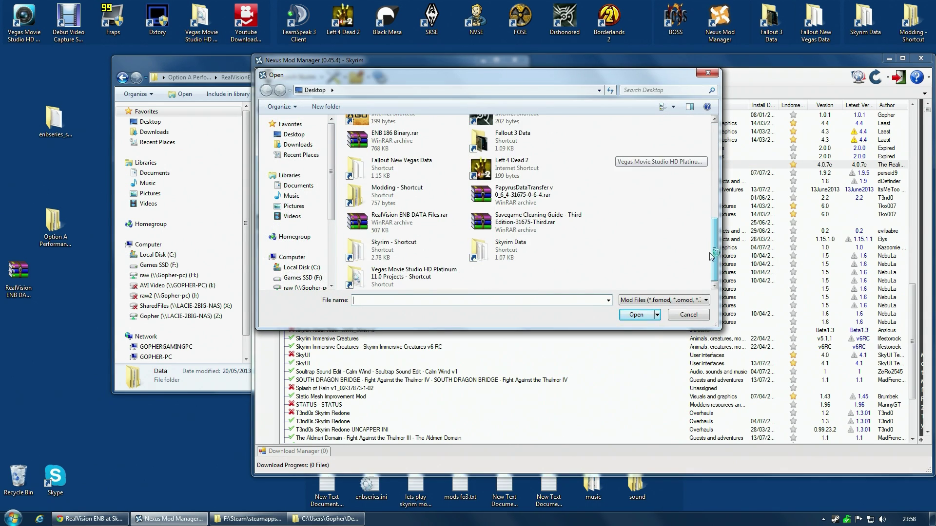
click(396, 223)
click(636, 316)
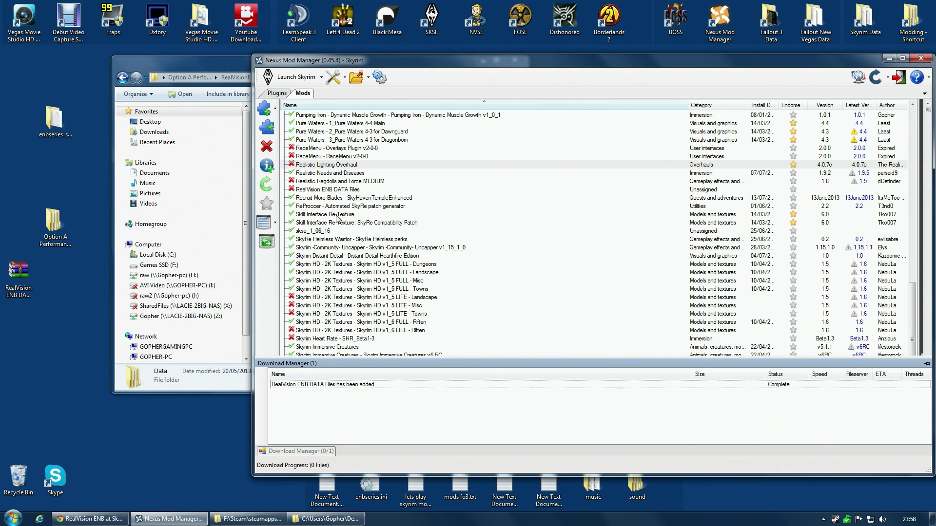
Start activating Project Reality - Climates Of Tamriel-V3 and review the descriptions of its interiors, main files and vanilla nights options.
click(331, 131)
scroll(312, 209, up, 4)
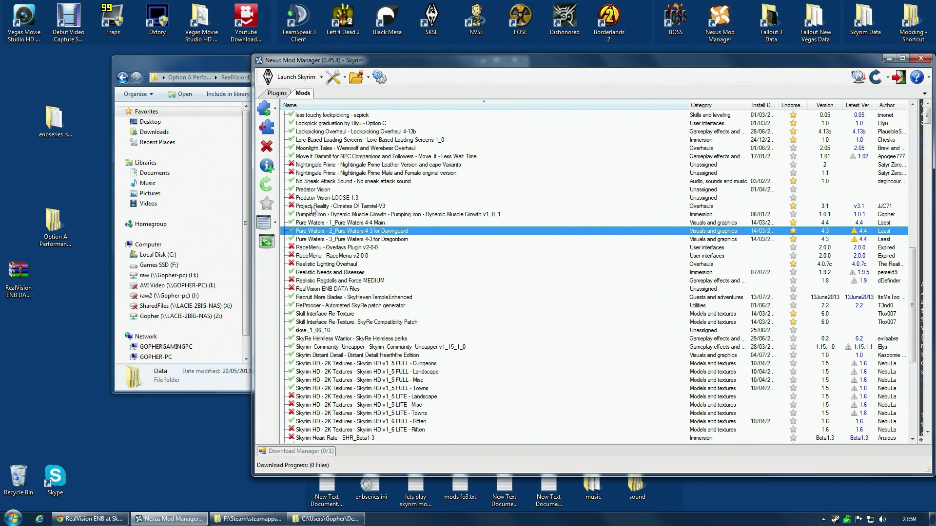
click(320, 207)
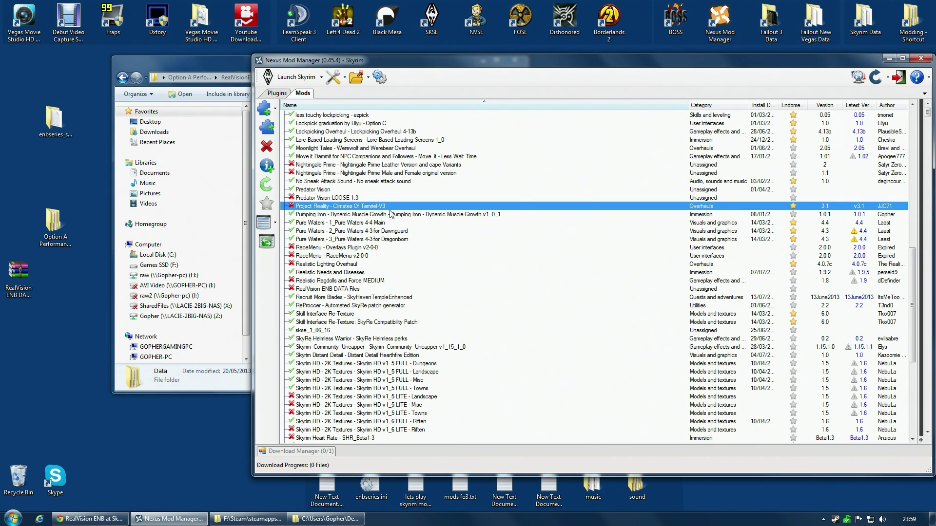
click(268, 129)
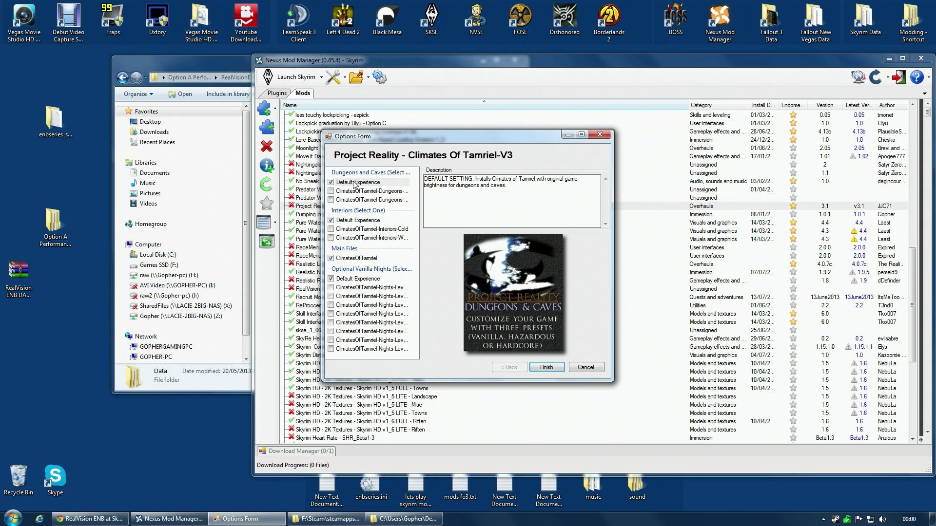
click(349, 221)
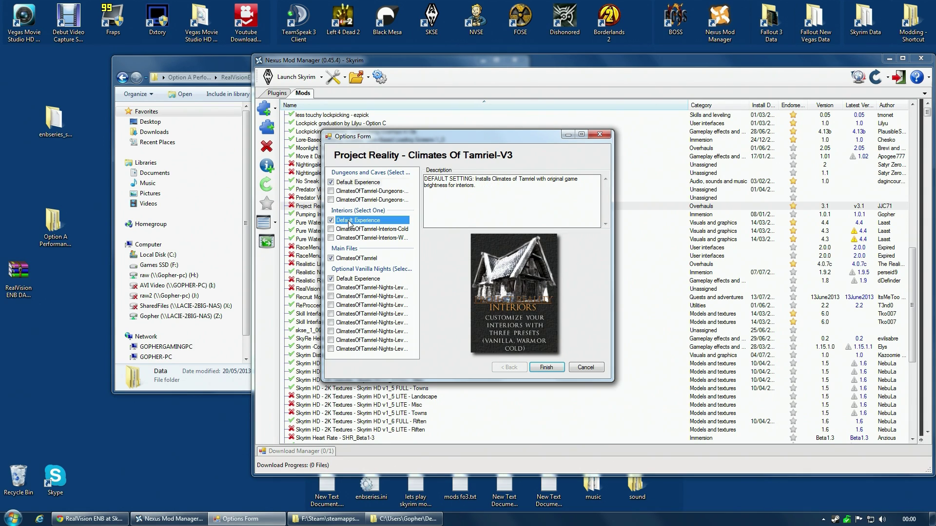
click(352, 258)
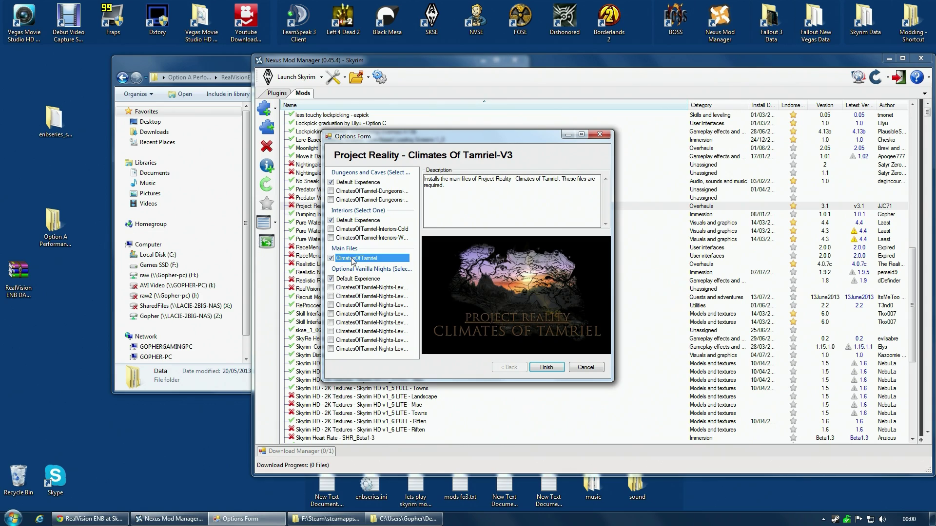
click(365, 280)
click(368, 289)
click(371, 297)
click(372, 307)
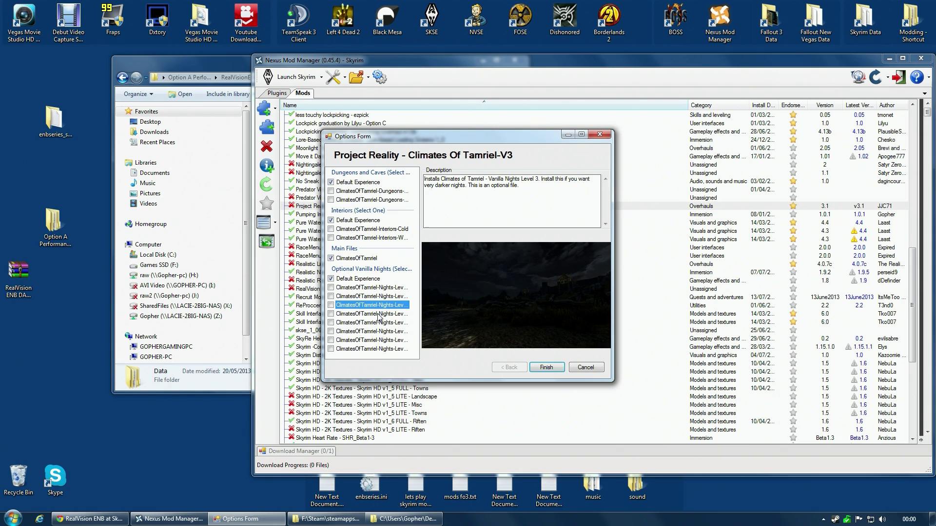
Install Climates Of Tamriel with its main files and Default Experience for dungeons, interiors and nights.
click(366, 282)
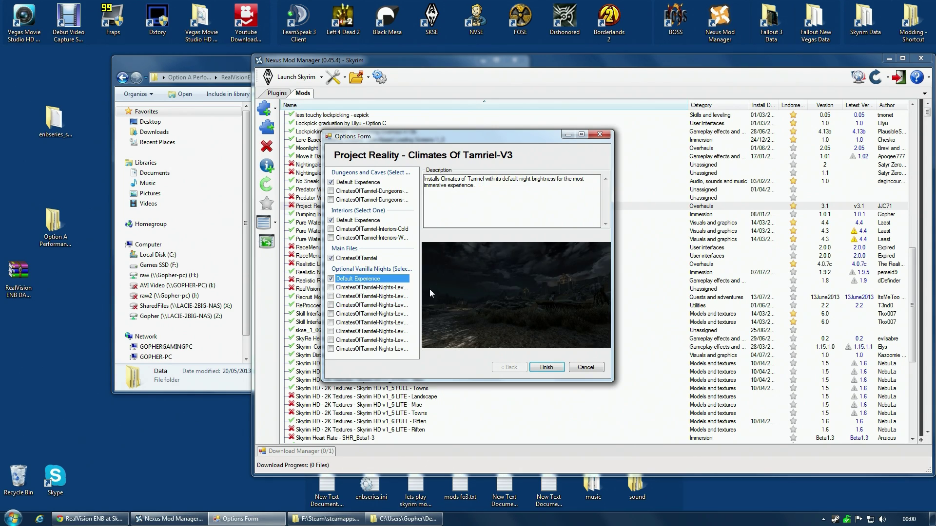
click(549, 369)
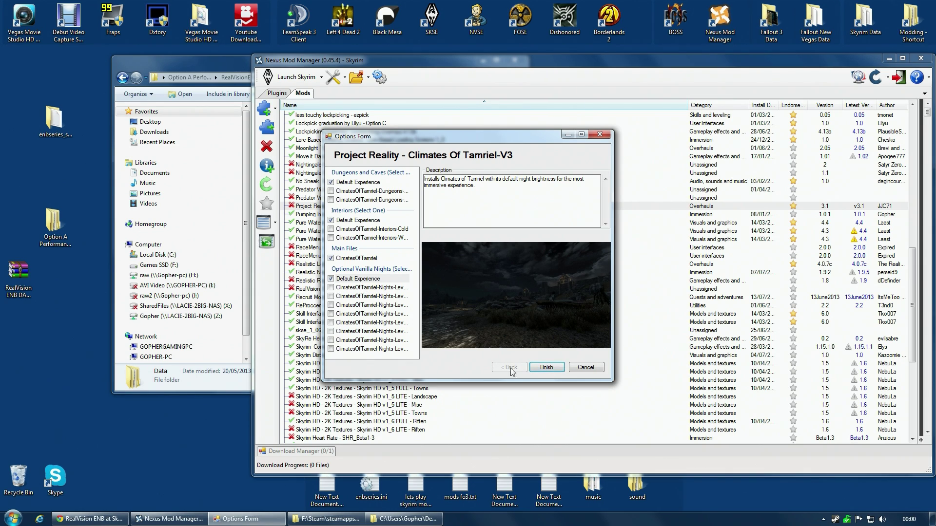
click(546, 369)
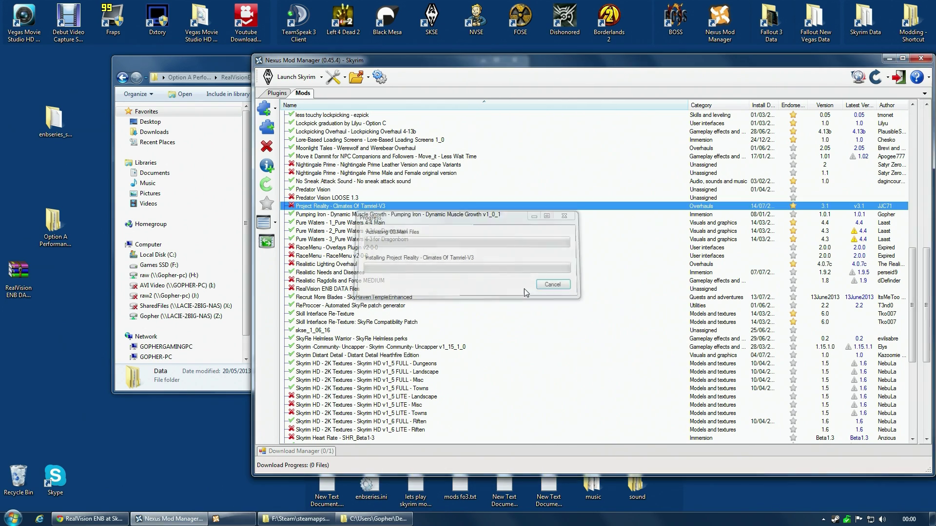
click(518, 302)
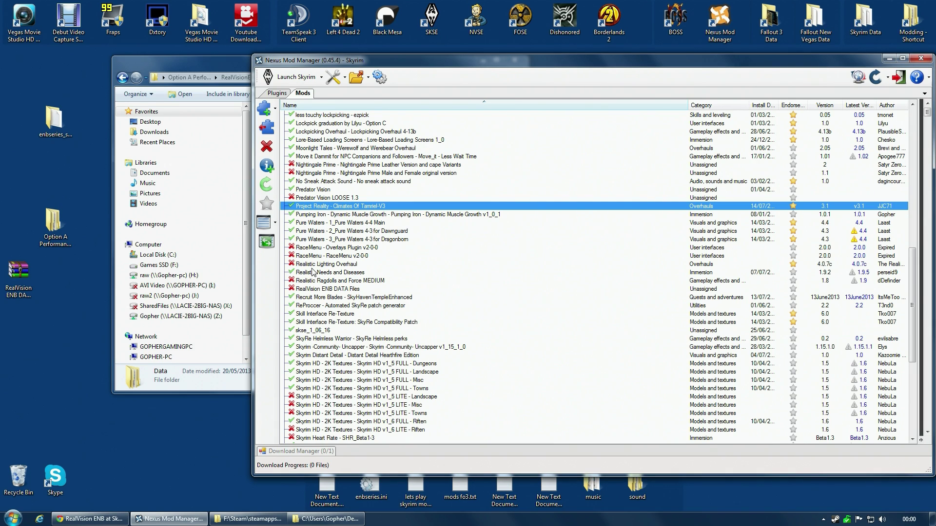
Activate Realistic Lighting Overhaul as a Custom Selection with Major City Interiors and Exteriors, Minor Cities and Town Interiors, Dungeons and Dawnguard Interiors.
click(313, 266)
click(273, 132)
click(331, 199)
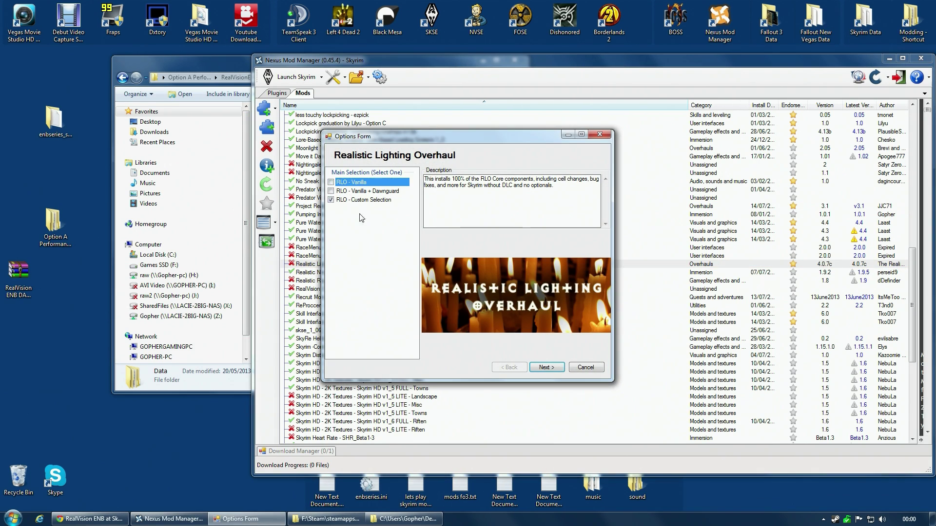
click(547, 368)
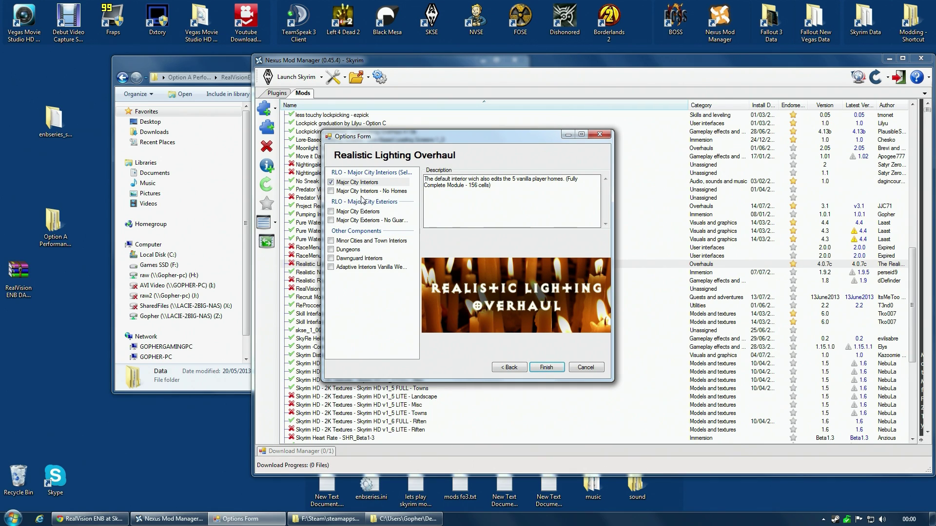
click(331, 212)
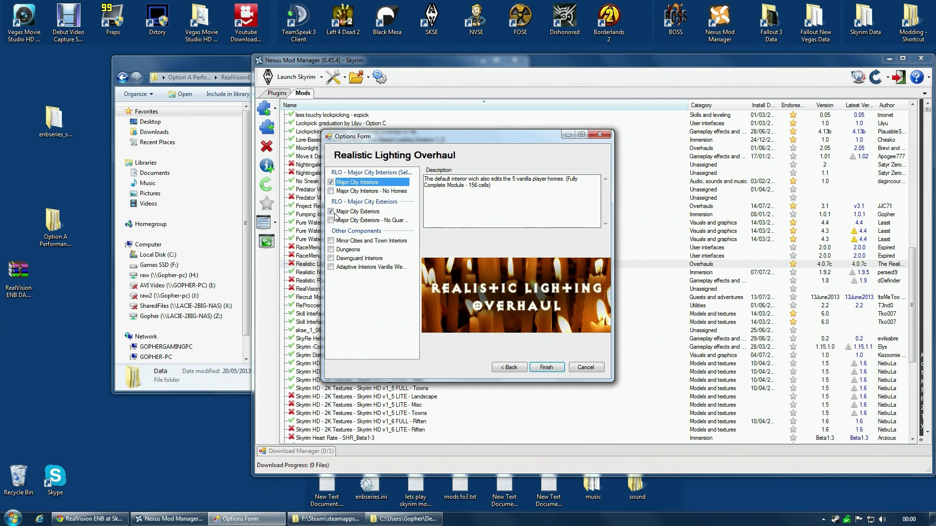
click(332, 250)
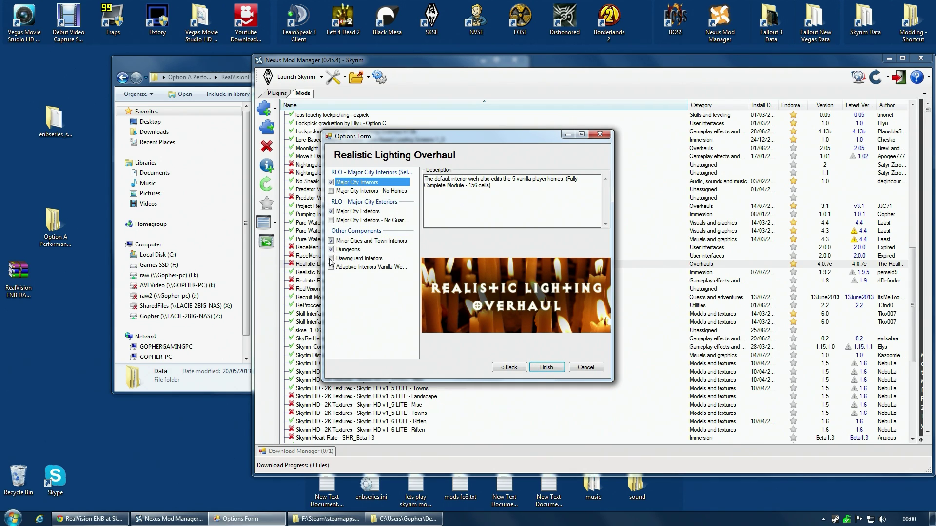
click(371, 270)
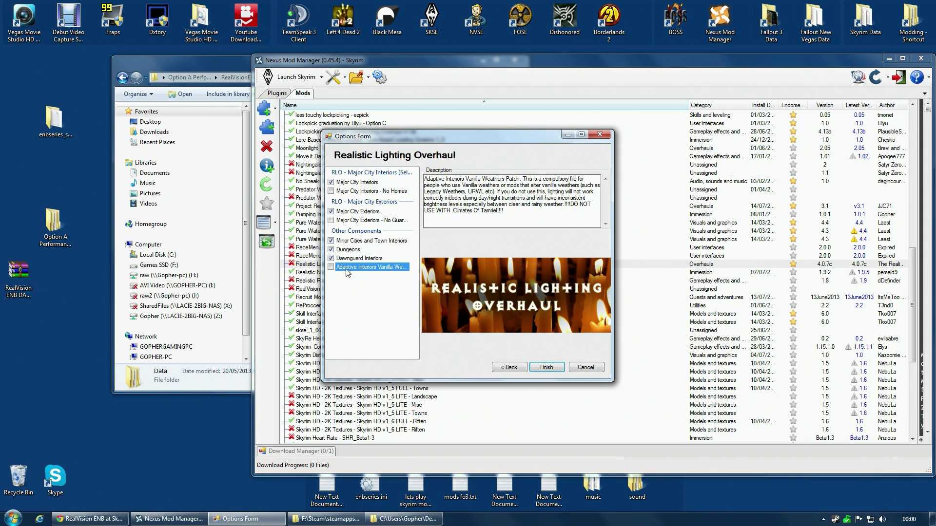
click(538, 367)
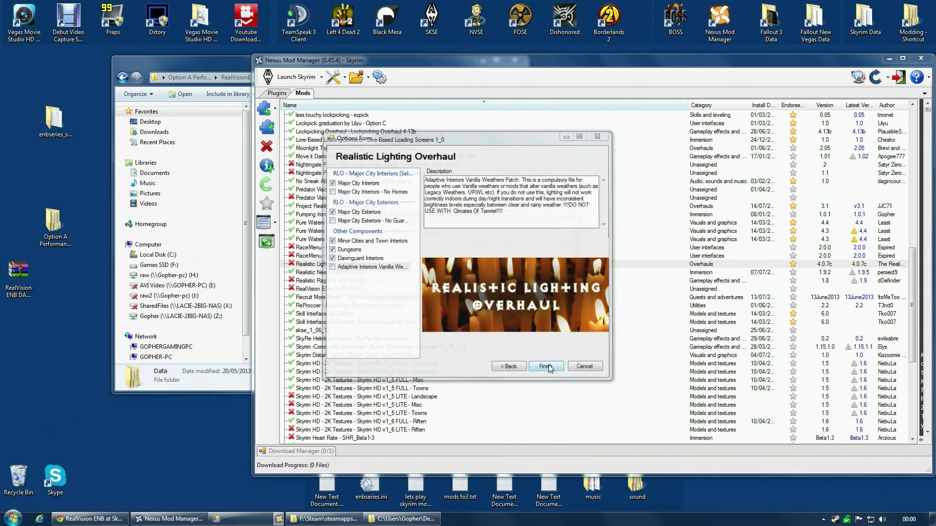
click(506, 294)
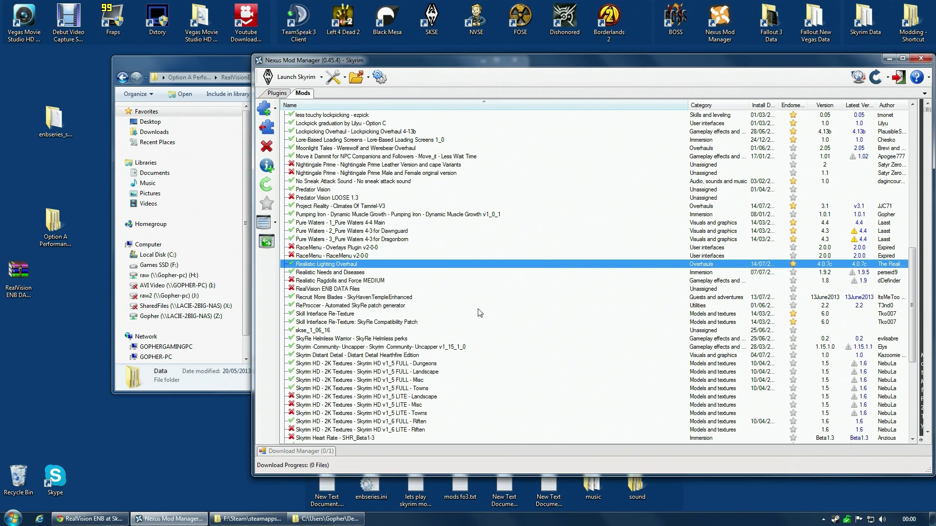
Activate the RealVision ENB DATA Files mod, overwriting all conflicting files, and minimize the mod manager.
click(327, 290)
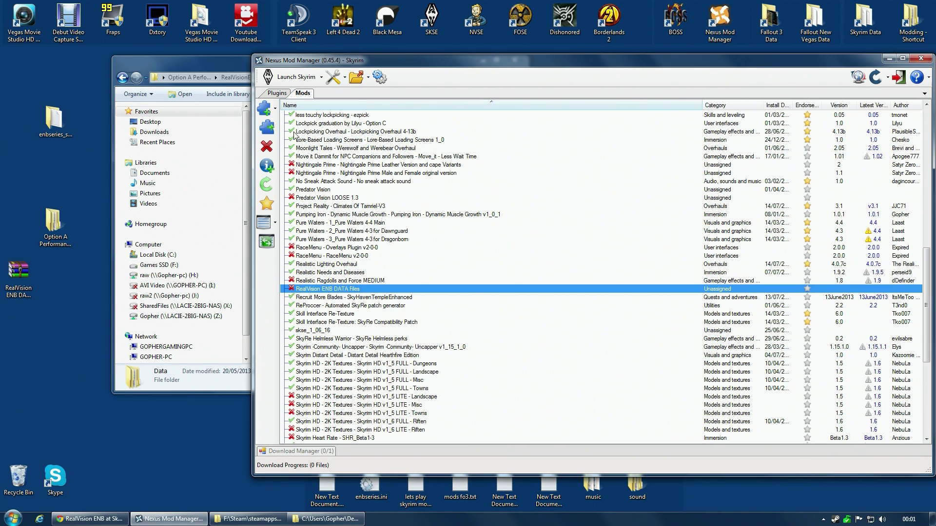
click(270, 131)
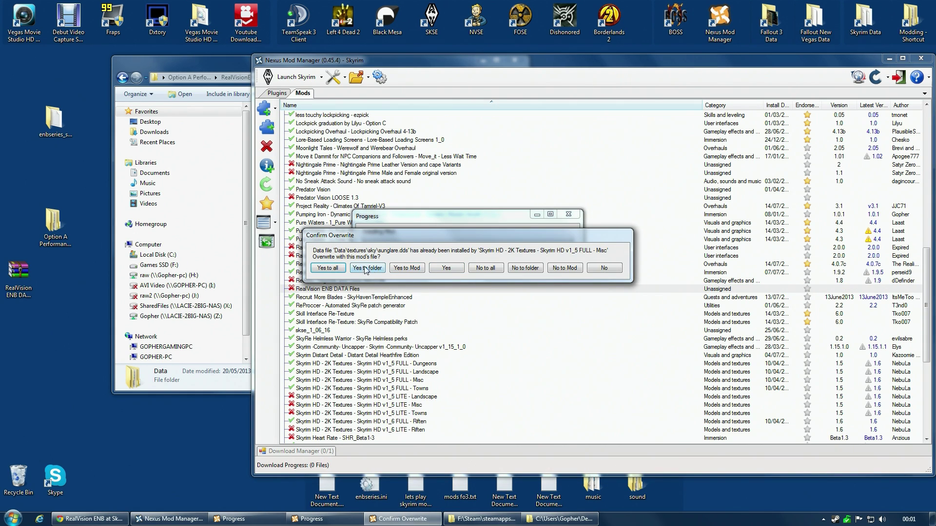
click(335, 268)
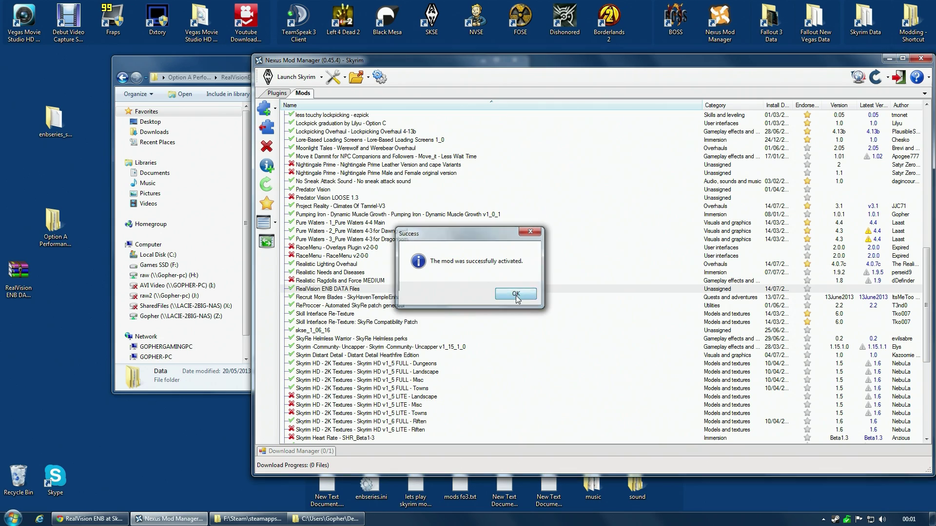
click(516, 295)
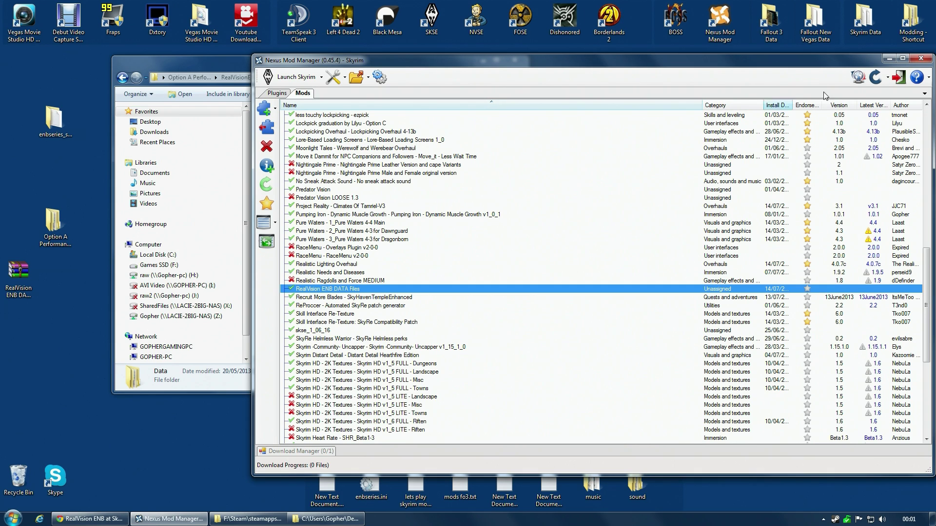
click(889, 59)
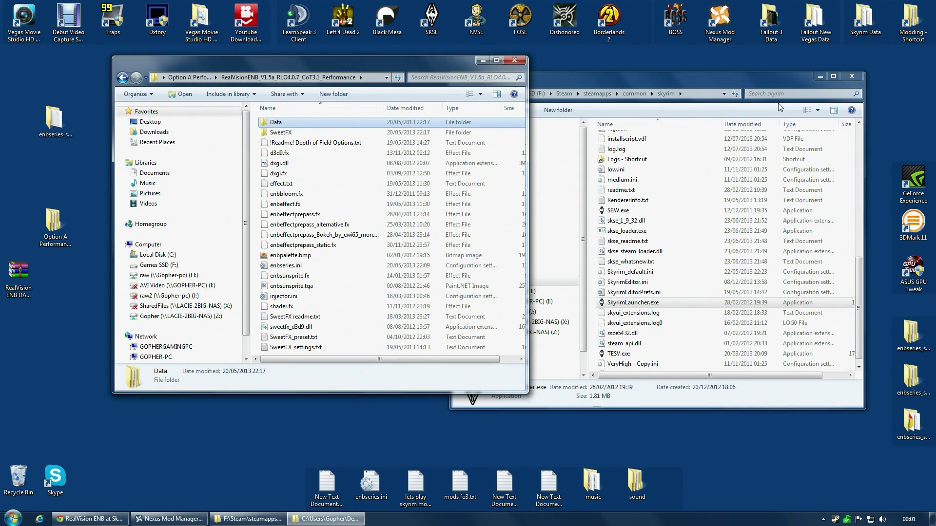
Copy the SweetFX folder and all loose files from the RealVisionENB_V1.5a_RLO4.0.7_CoT3.1_Performance folder, leaving out the Data folder.
drag(425, 66, 319, 50)
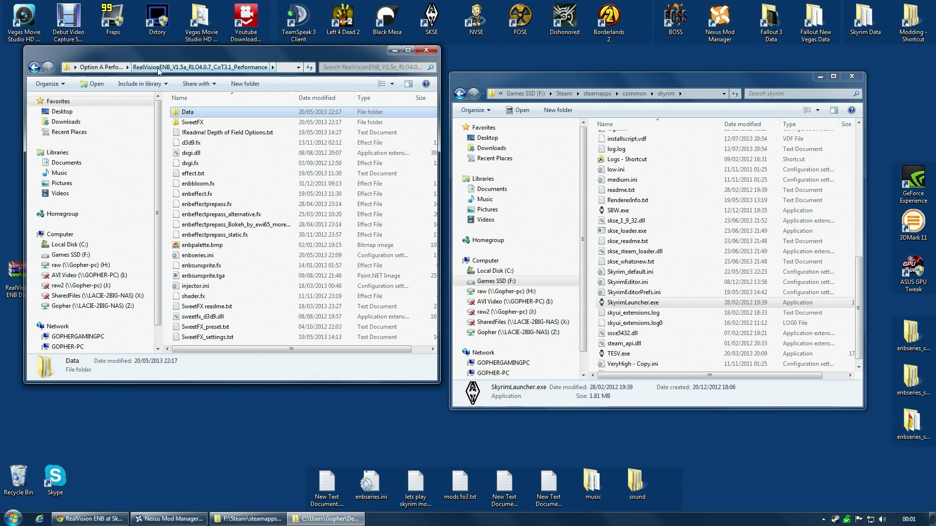
click(193, 123)
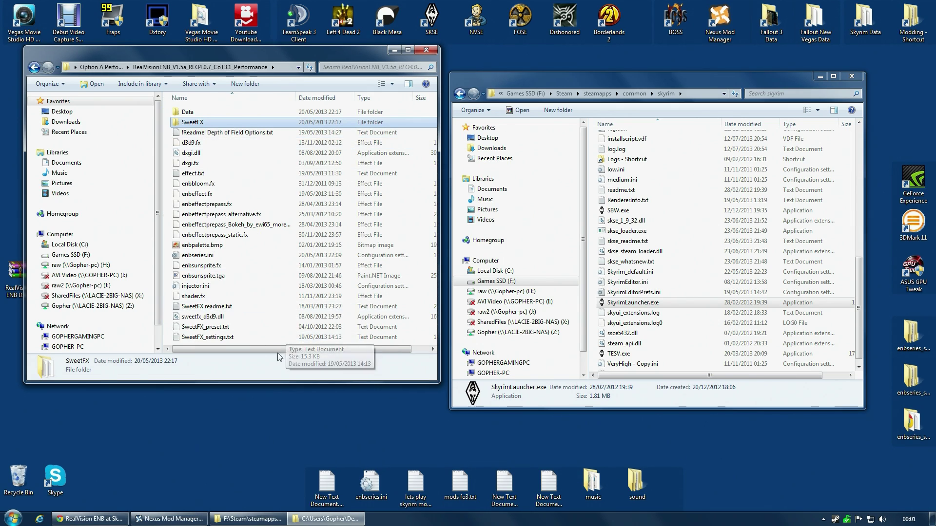
shift+click(210, 337)
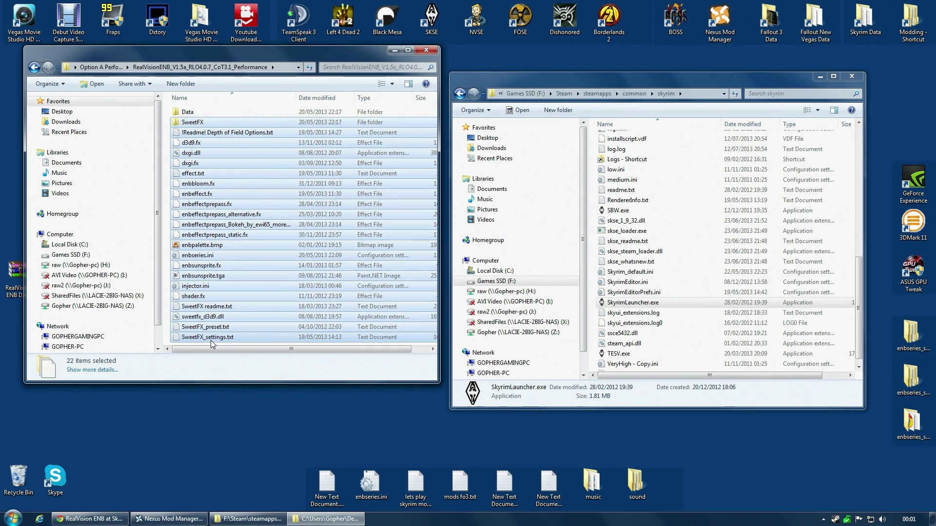
click(184, 125)
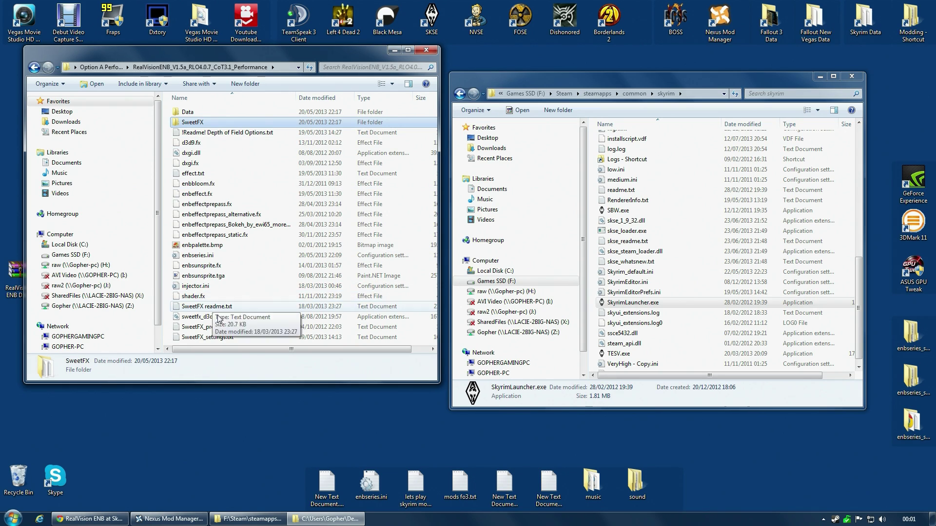
shift+click(196, 339)
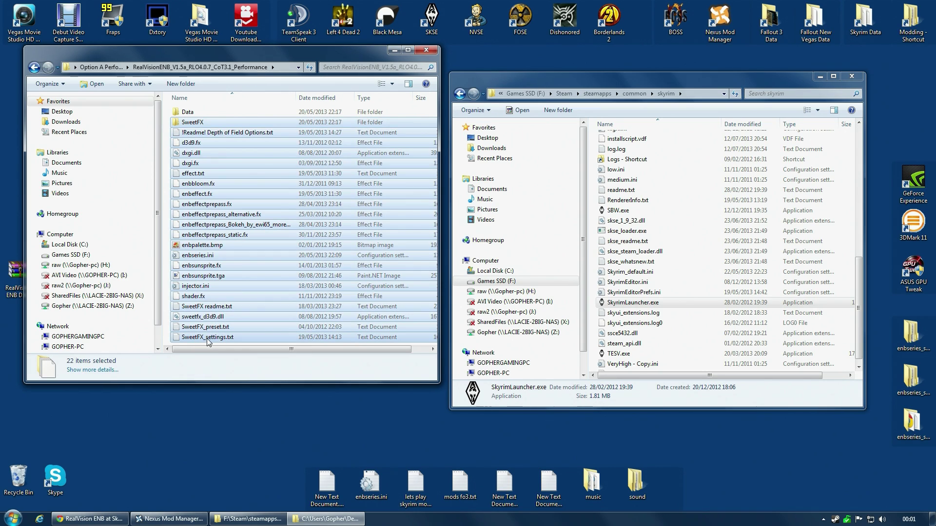
right_click(201, 249)
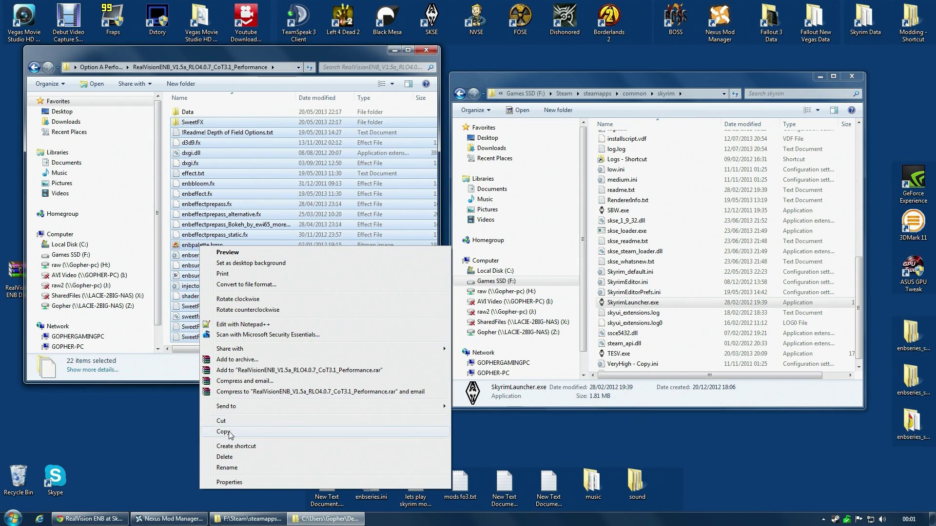
click(228, 433)
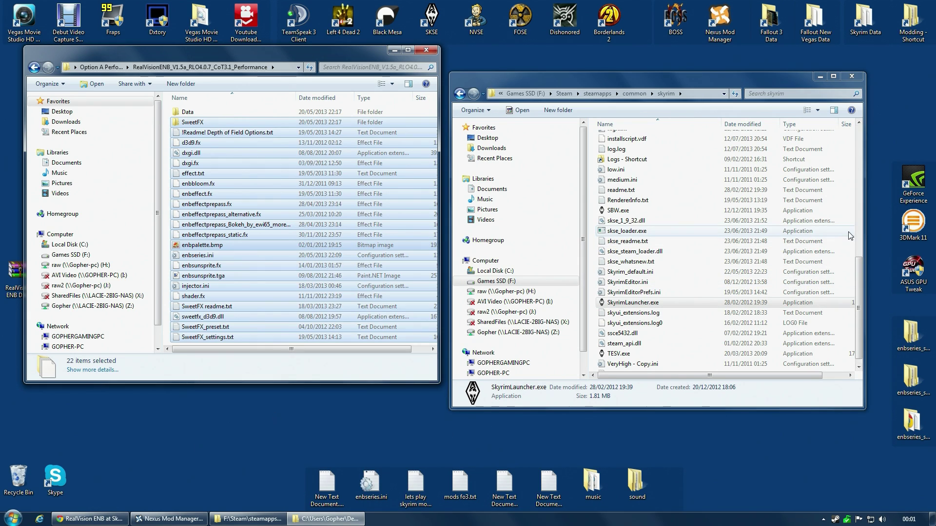
Paste the copied preset files into the main Skyrim game folder and close the Option A Performance folder window.
click(851, 314)
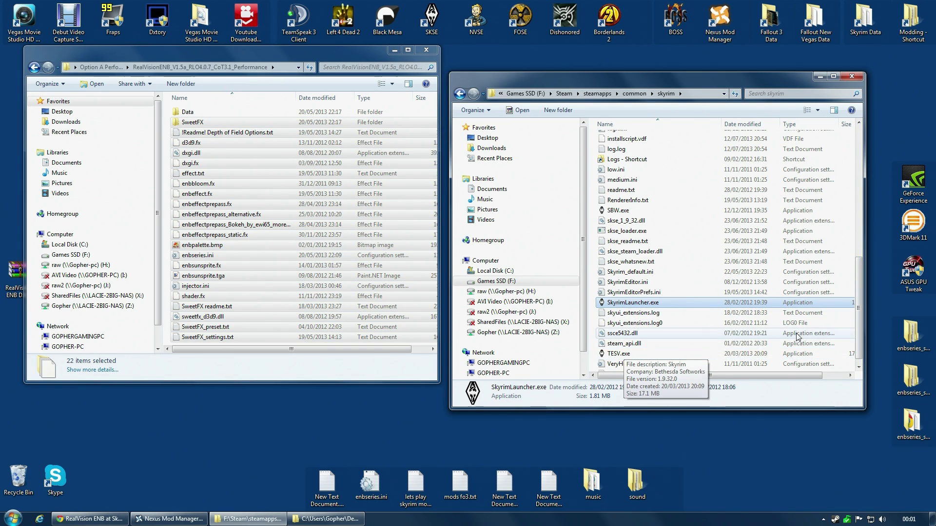
right_click(850, 324)
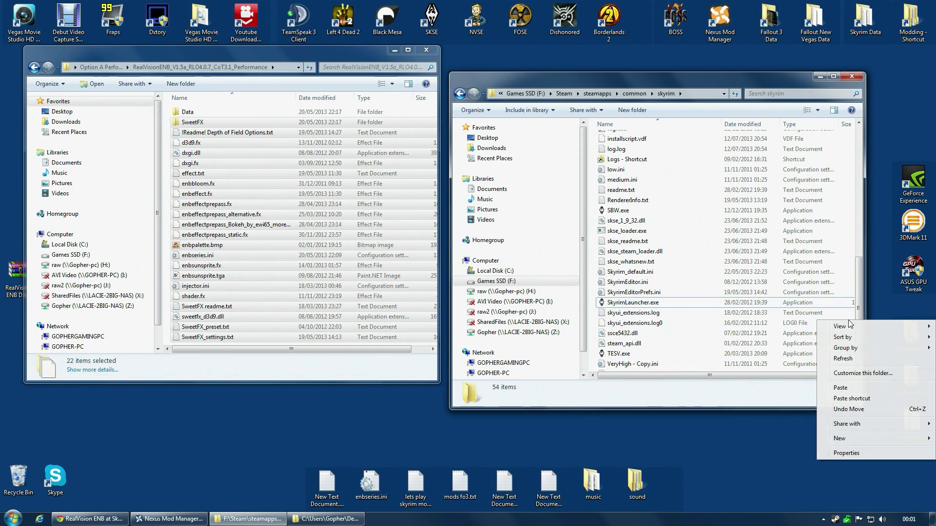
click(840, 390)
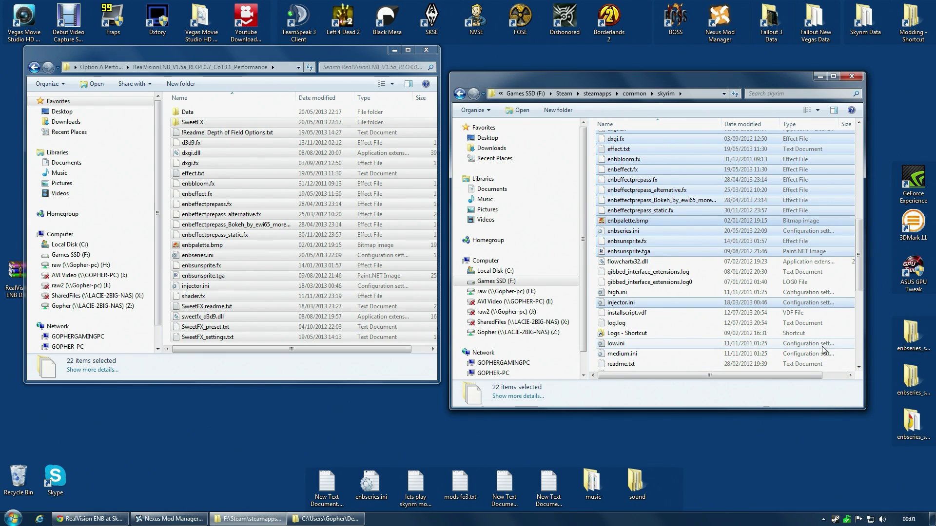
scroll(819, 344, up, 4)
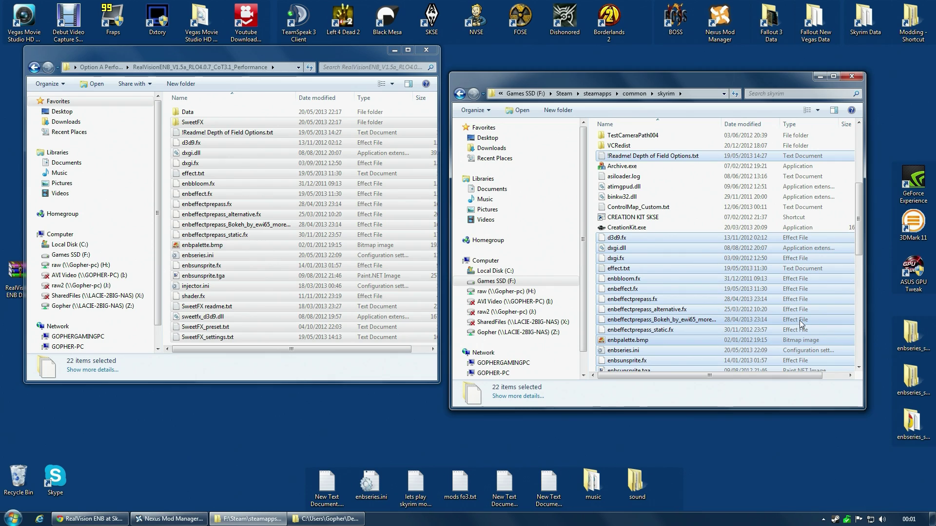
scroll(803, 320, down, 2)
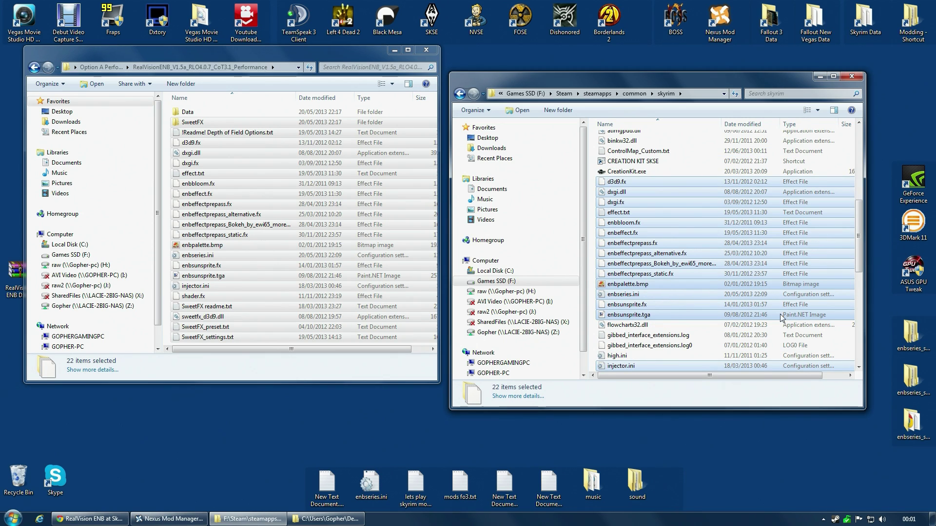
click(428, 54)
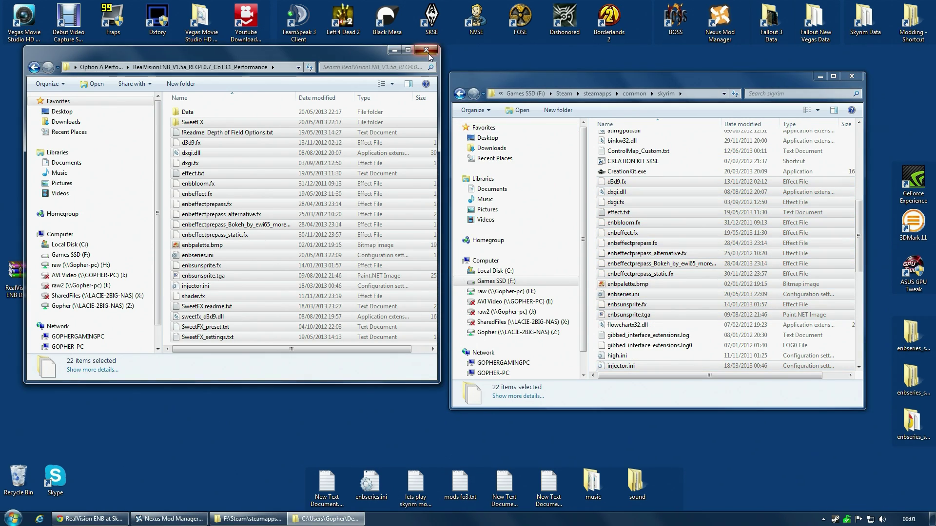
click(428, 54)
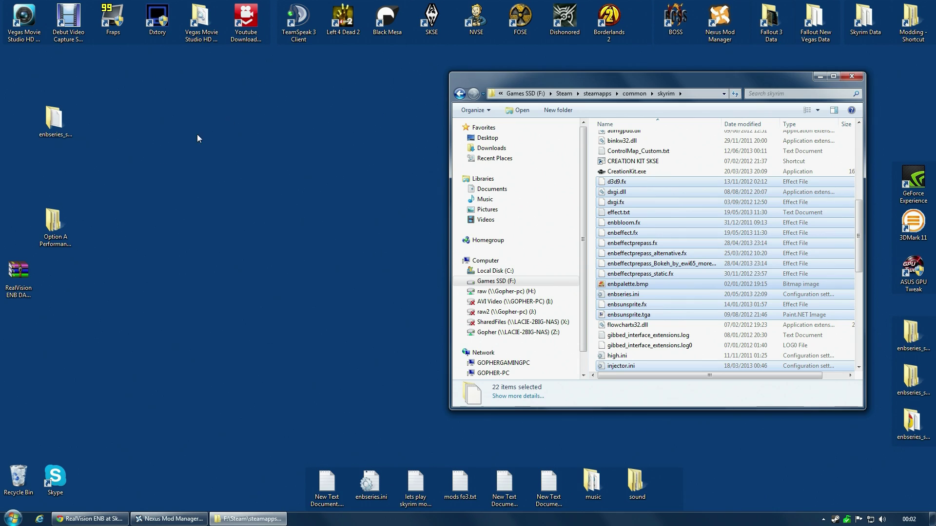
Copy d3d9.dll from the WrapperVersion folder of enbseries_skyrim_v0168 into the main Skyrim game folder.
double_click(60, 124)
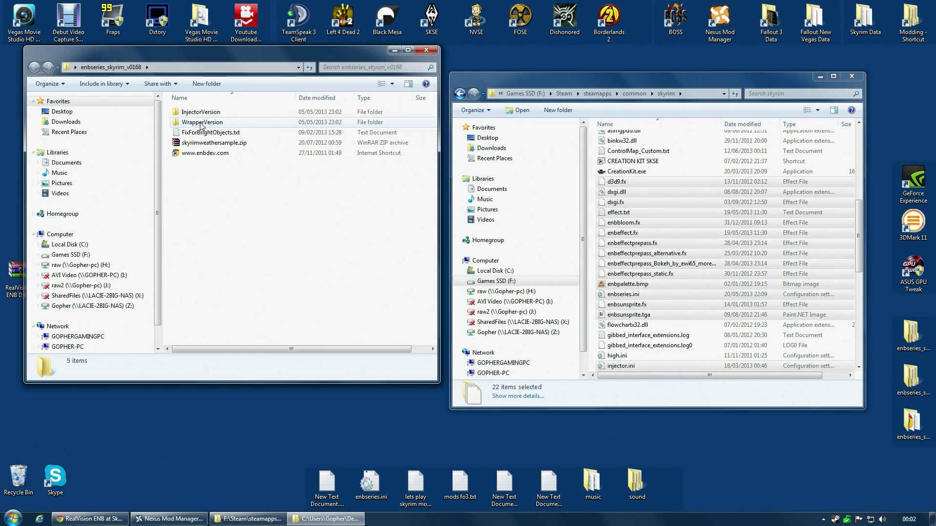
double_click(201, 122)
click(195, 123)
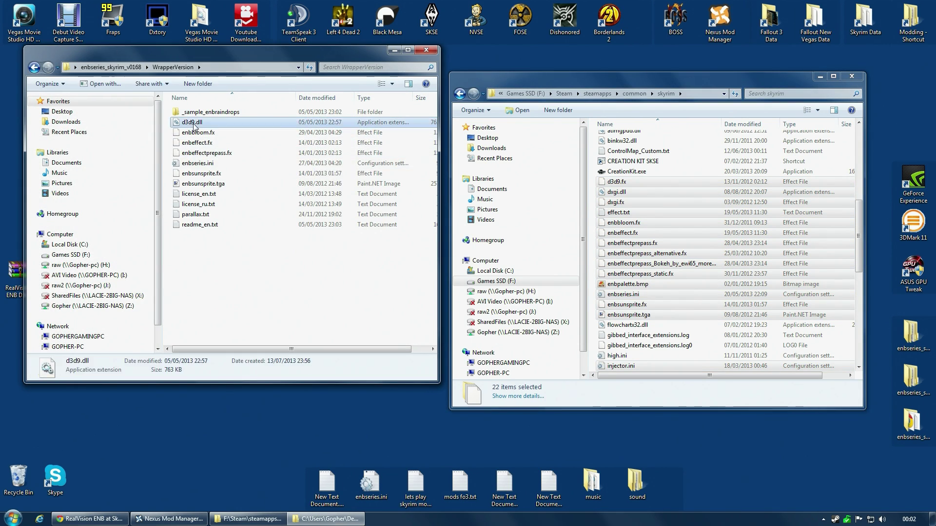
right_click(192, 124)
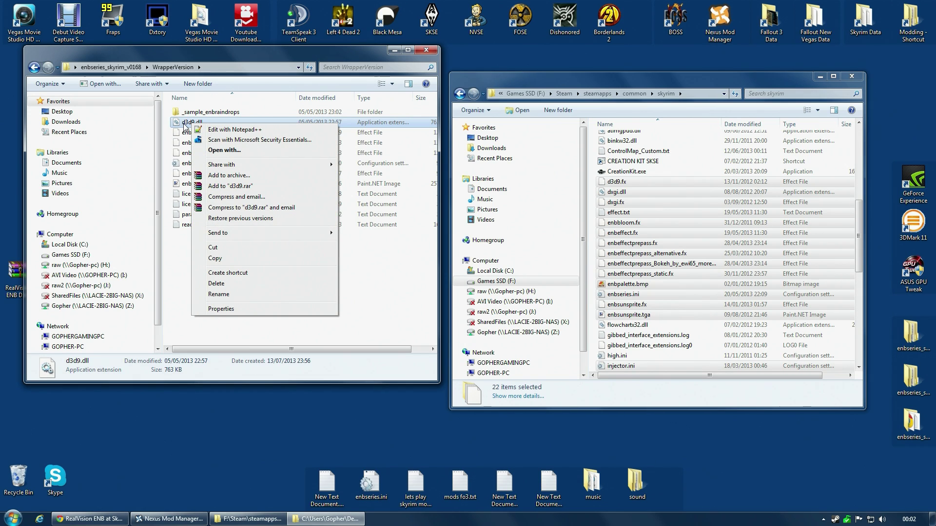
click(221, 259)
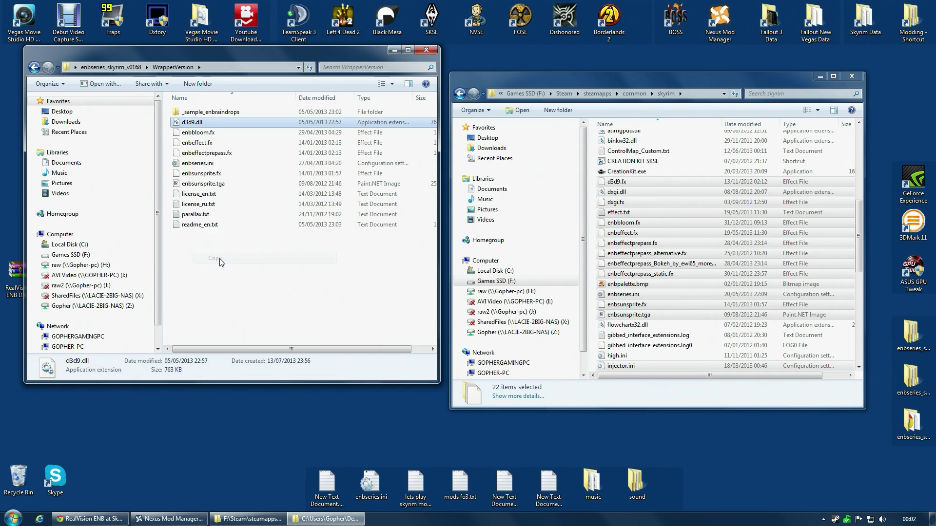
right_click(818, 162)
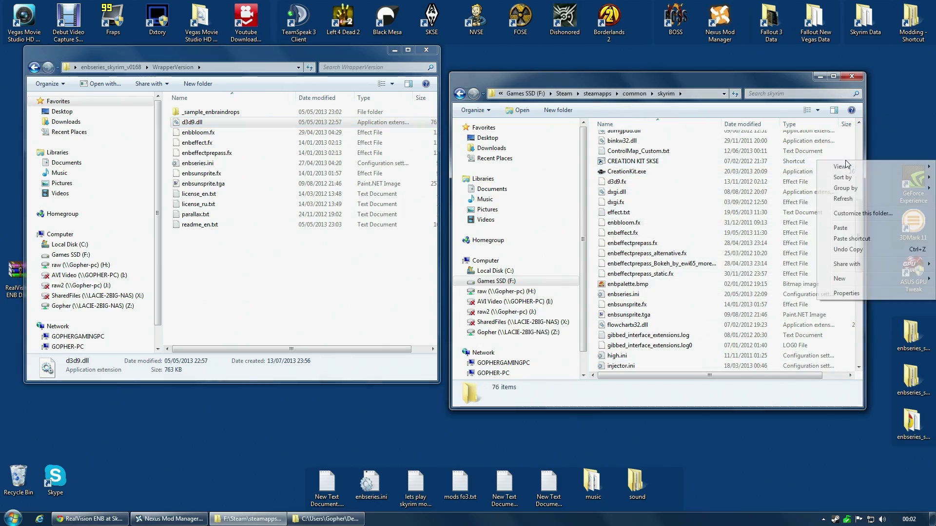
click(841, 228)
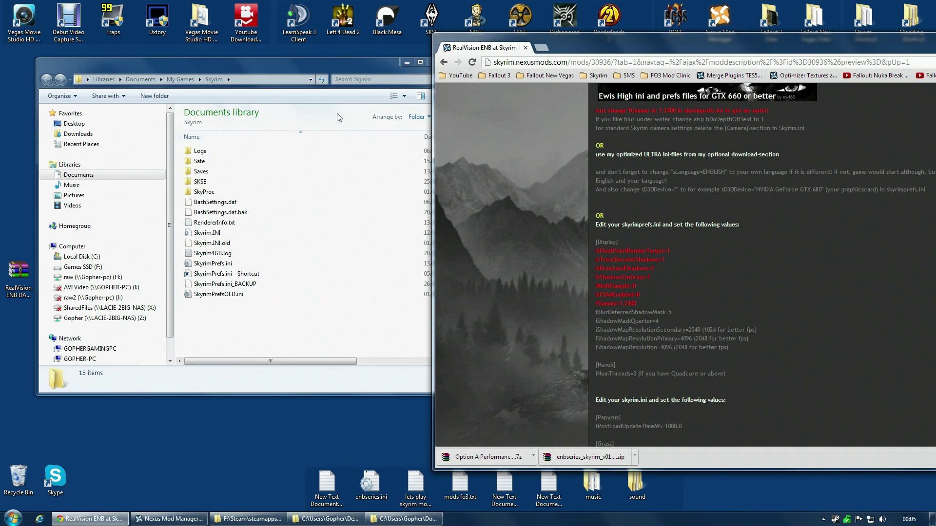
Open SkyrimPrefs.ini from the My Games Skyrim documents folder in Notepad++.
click(272, 68)
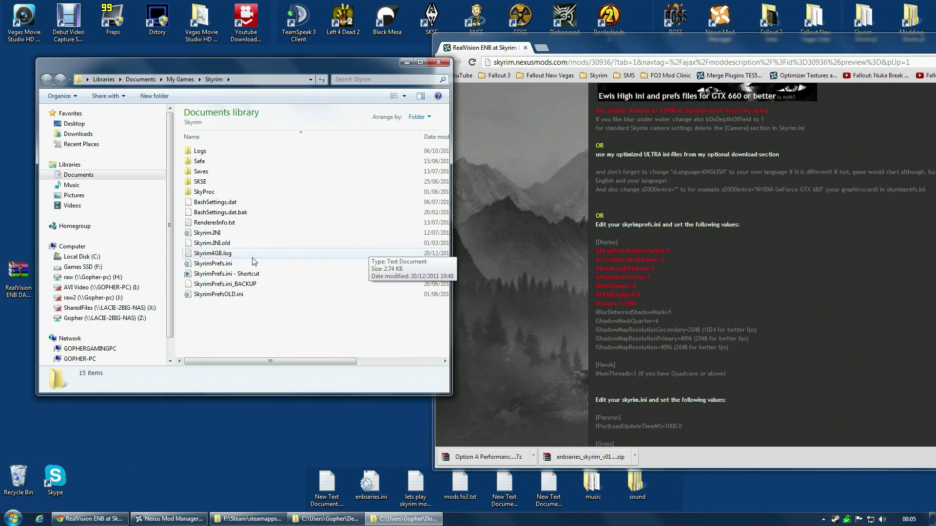
click(224, 265)
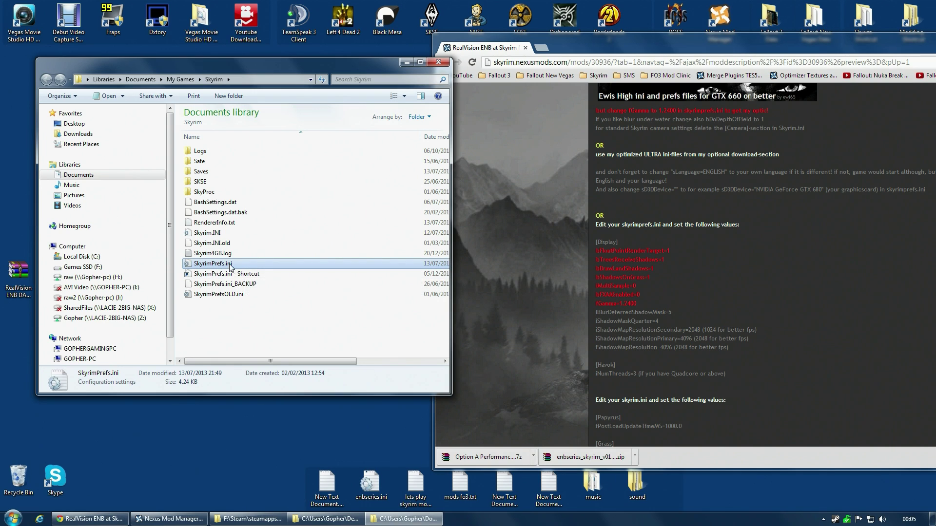
right_click(228, 265)
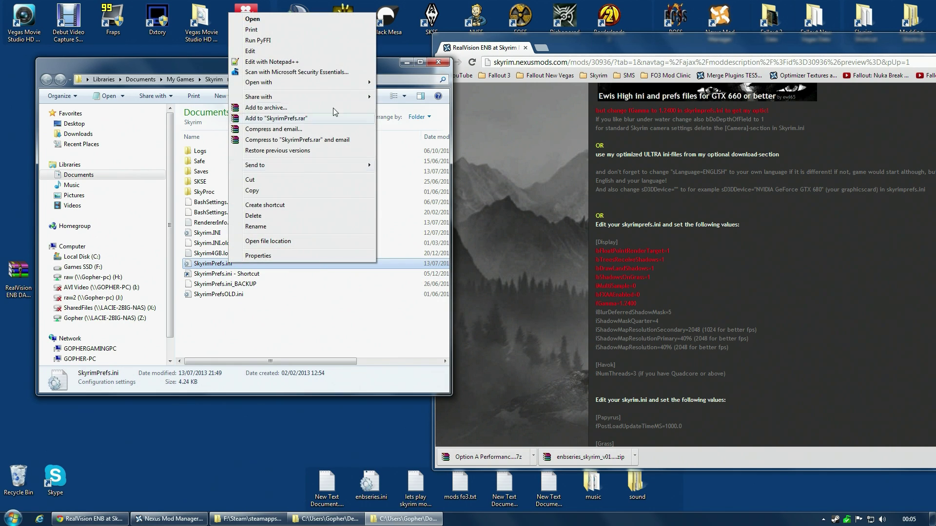
click(279, 62)
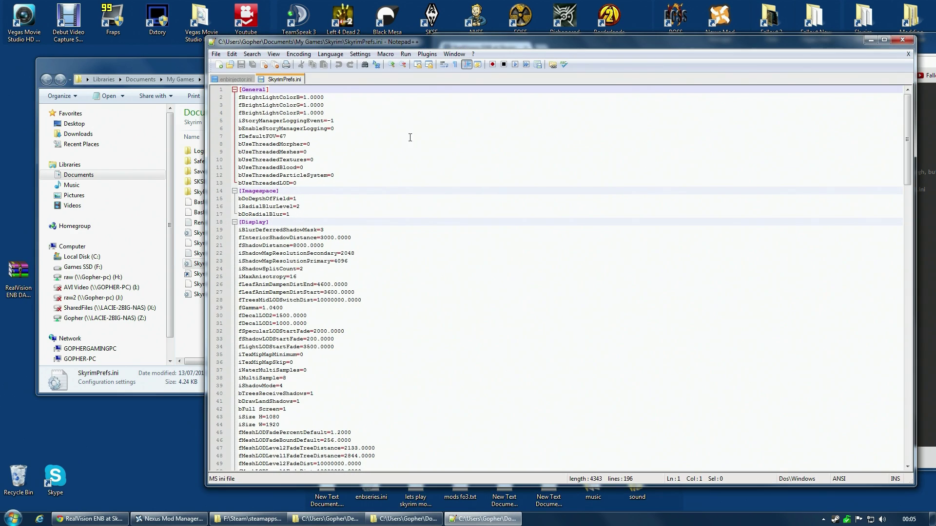
Copy the setting name bFloatPointRenderTarget from the RealVision ENB mod page, find it in SkyrimPrefs.ini and check its value.
key(alt+Tab)
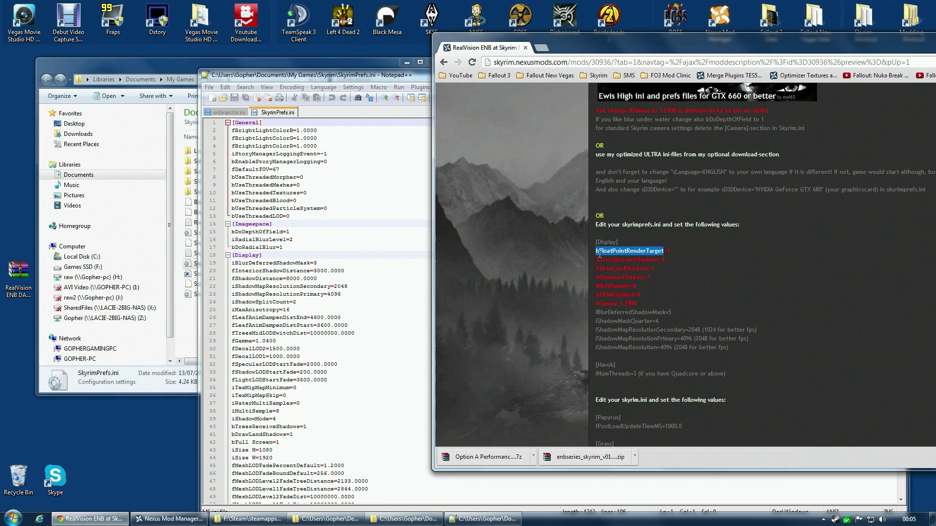
right_click(626, 250)
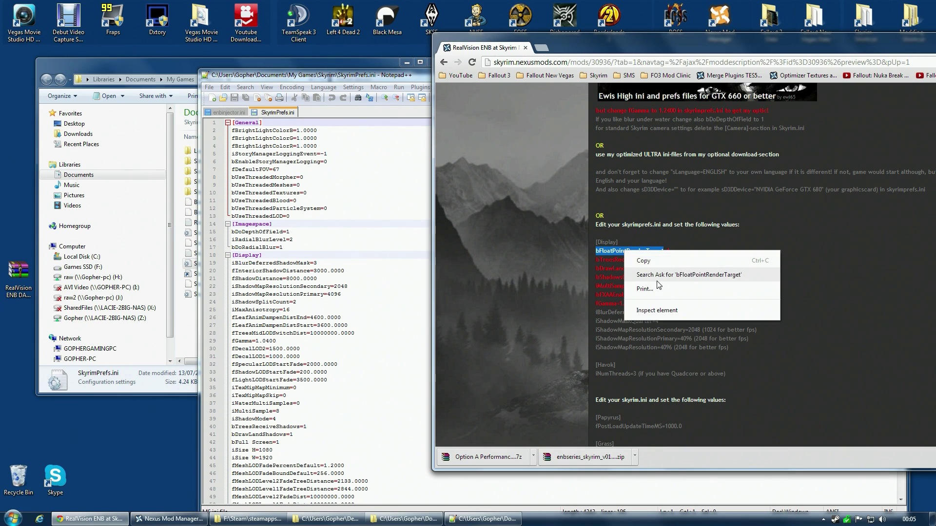
click(641, 260)
click(383, 82)
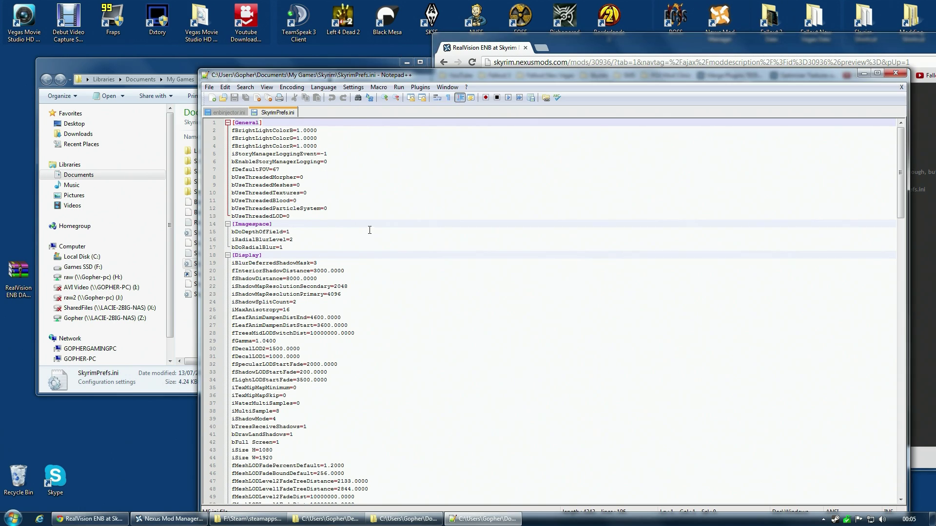
key(ctrl+f)
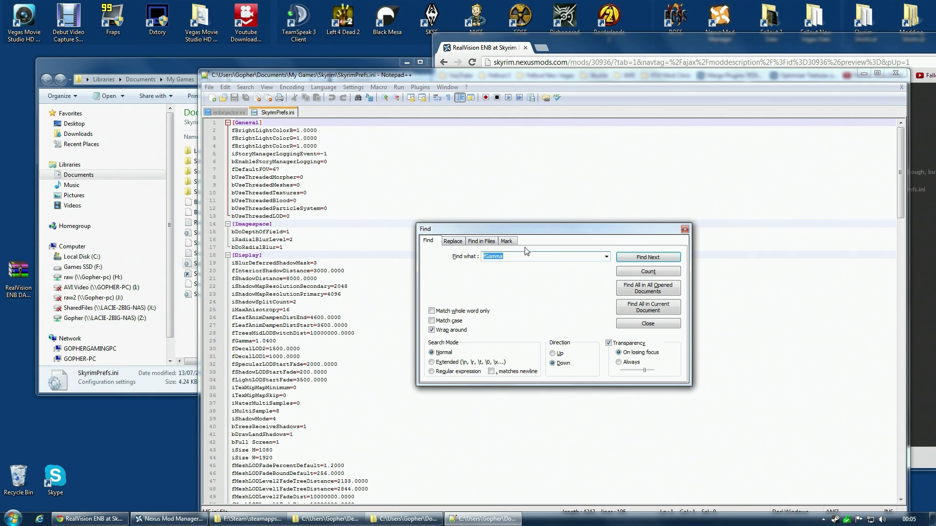
key(ctrl+v)
click(639, 258)
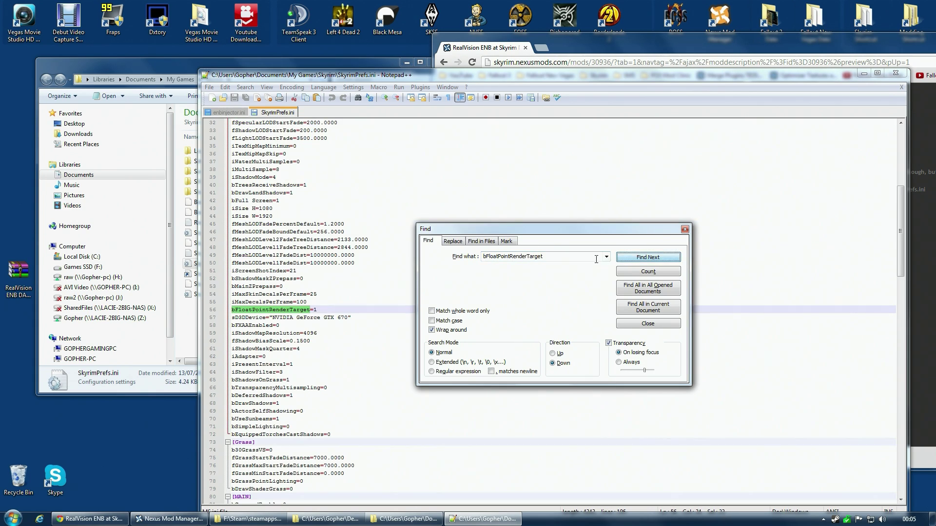
click(685, 229)
click(322, 308)
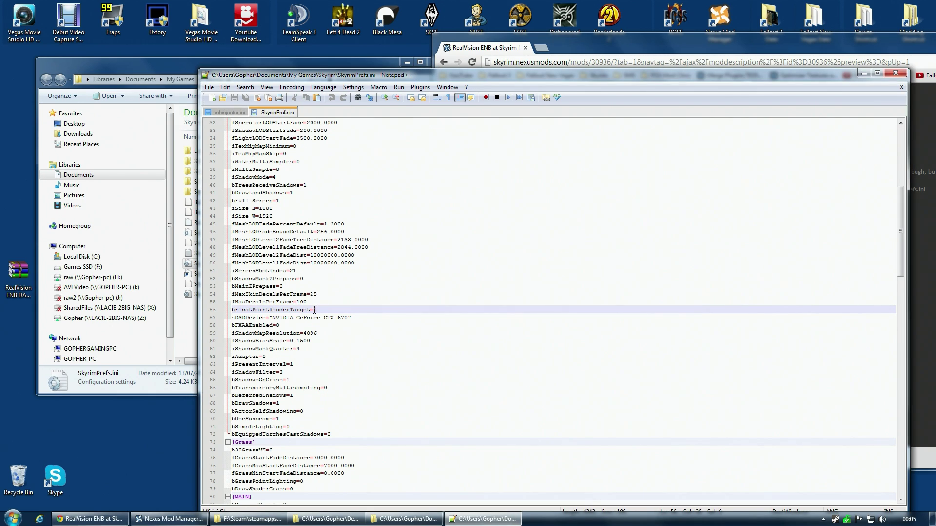
Copy the setting name bTreesReceiveShadows from the RealVision ENB mod page, find it in SkyrimPrefs.ini and check its value.
click(621, 52)
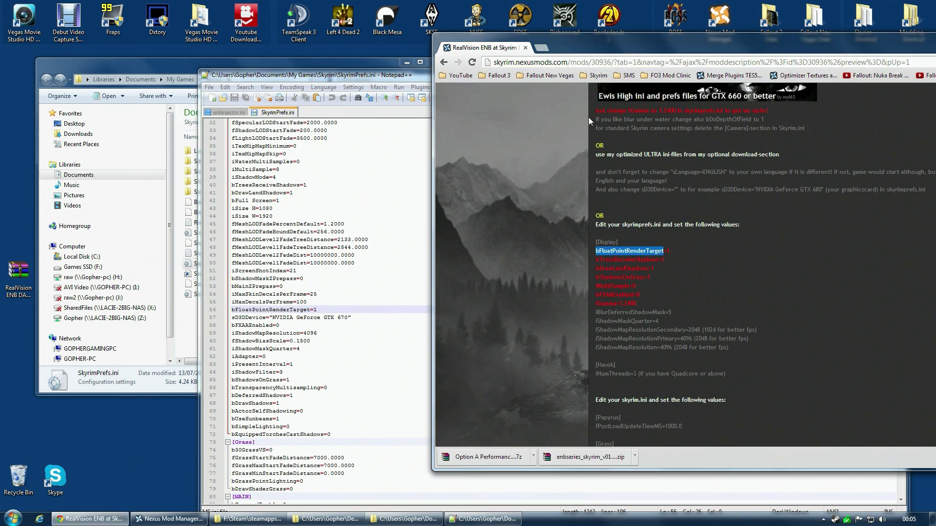
double_click(625, 260)
right_click(631, 262)
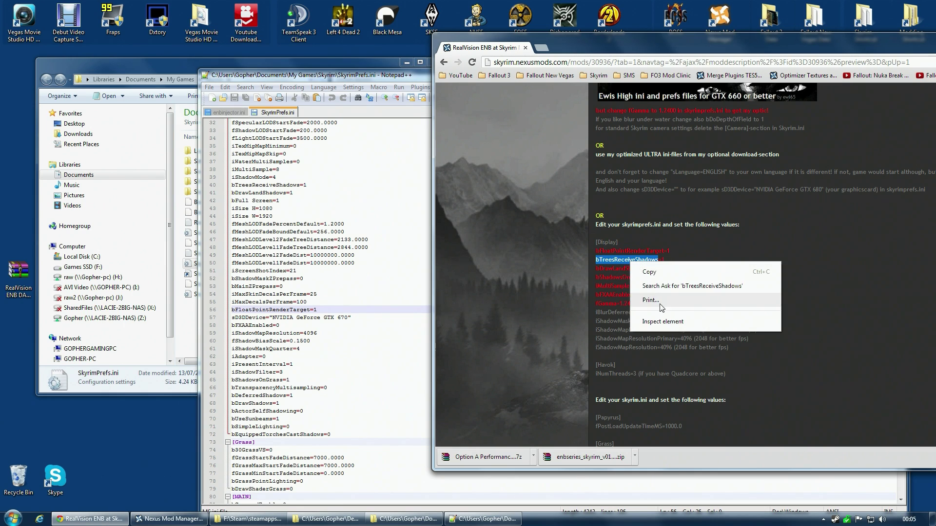
click(644, 267)
click(335, 247)
key(ctrl+f)
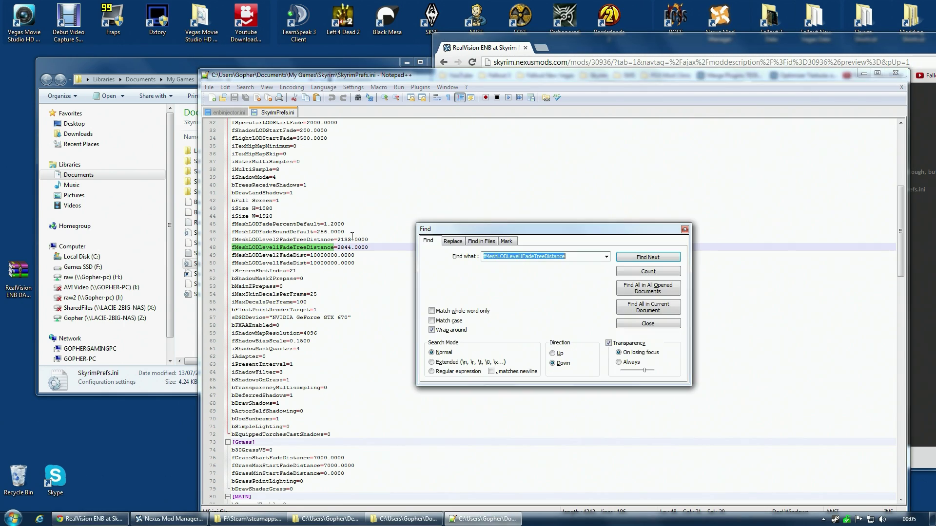
key(ctrl+v)
click(651, 259)
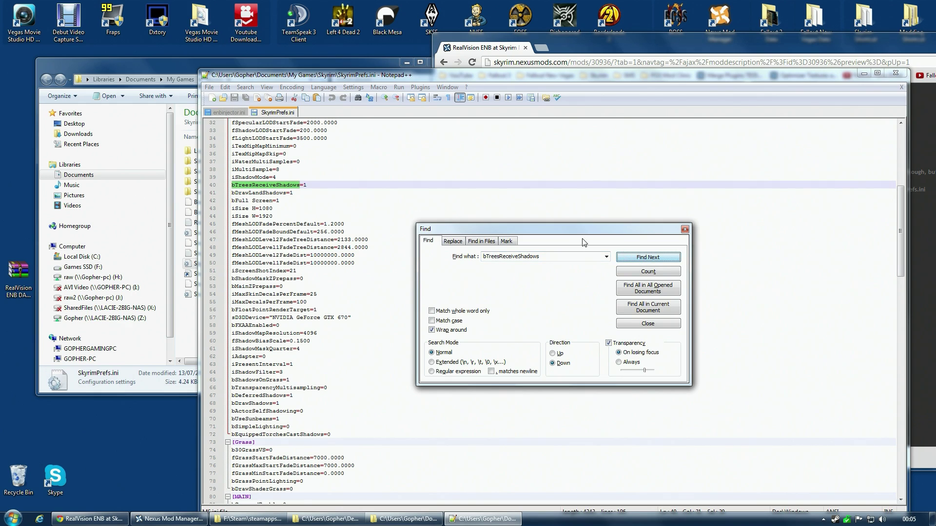
click(685, 229)
click(302, 186)
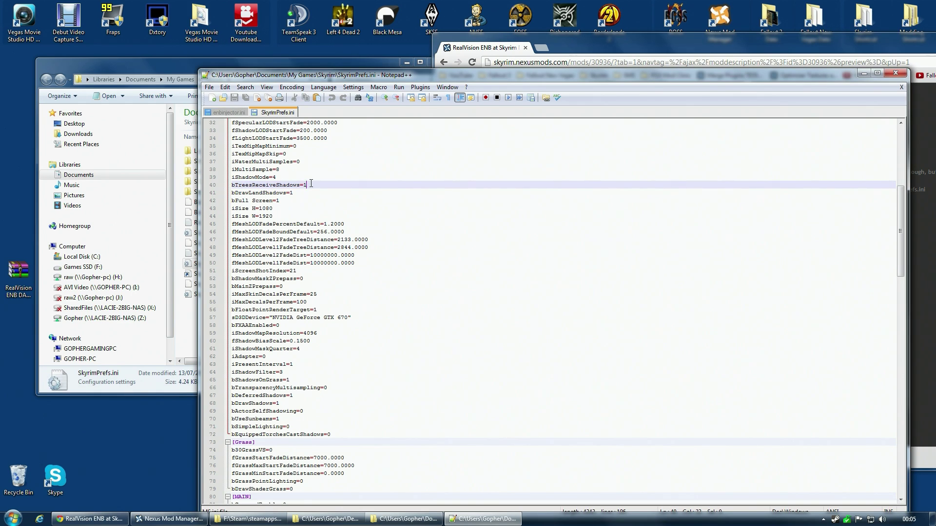
Copy the setting name iMultiSample from the RealVision ENB mod page, find it in SkyrimPrefs.ini and set its value to 0.
click(677, 44)
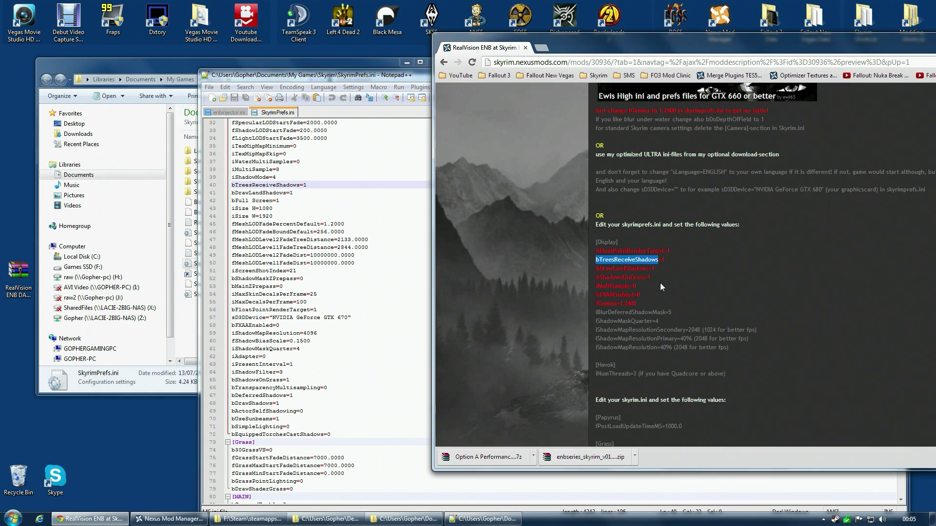
double_click(608, 304)
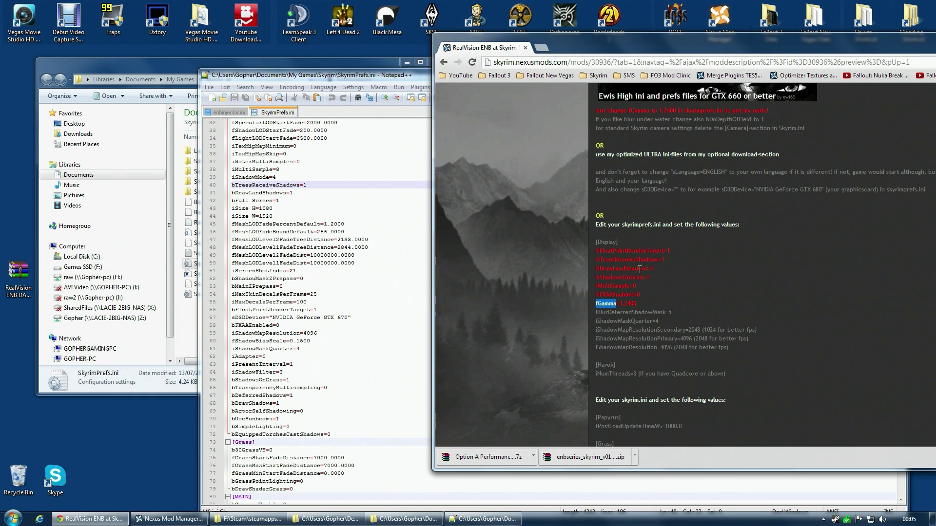
double_click(614, 286)
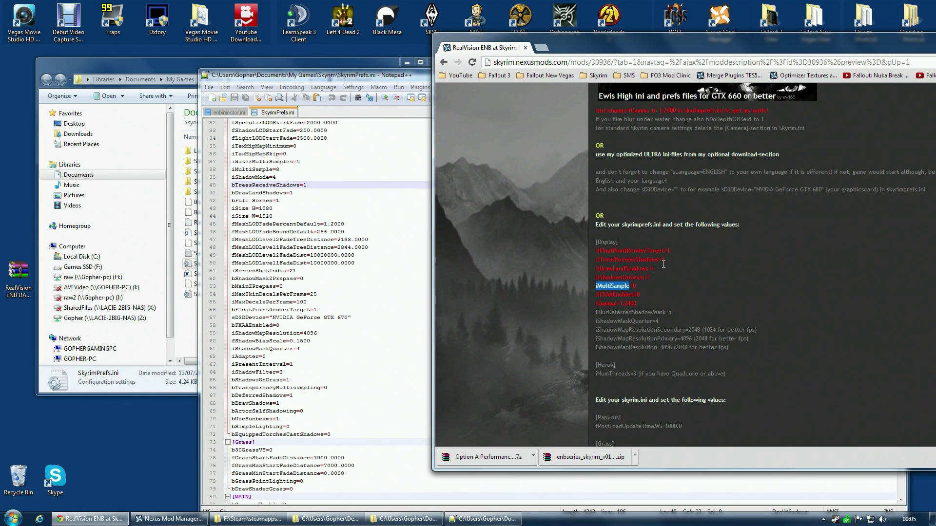
key(alt+Tab)
key(ctrl+f)
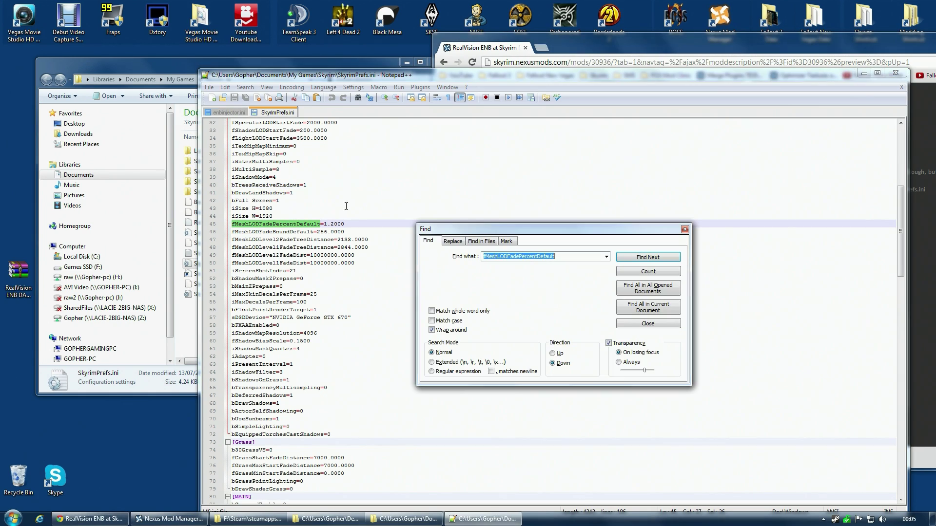
key(ctrl+v)
click(633, 257)
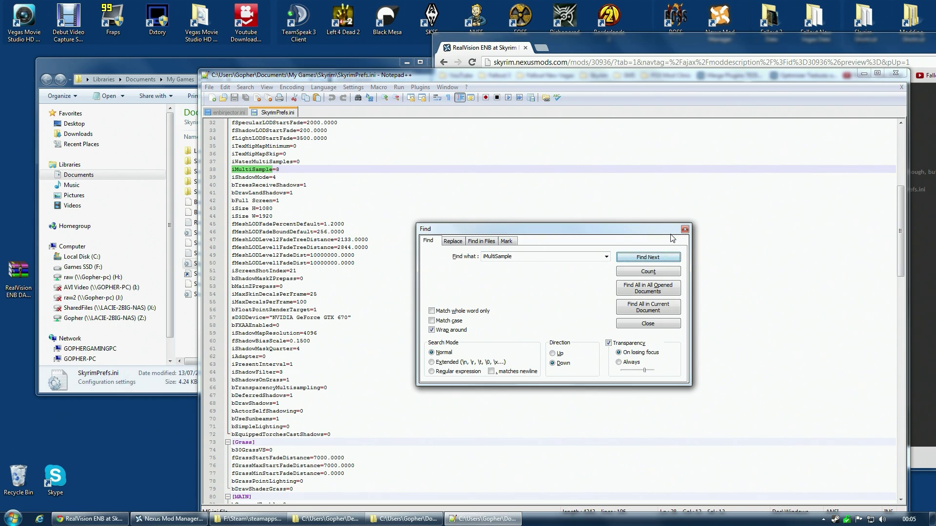
click(684, 229)
drag(275, 169, 282, 169)
text(0)
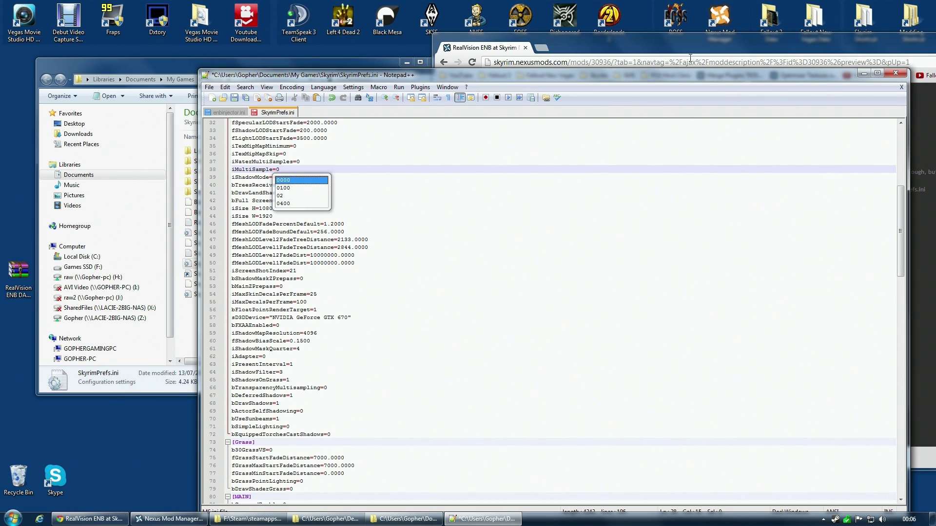
Copy the setting name bFXAAEnabled from the RealVision ENB mod page, find it in SkyrimPrefs.ini and check its value.
click(672, 59)
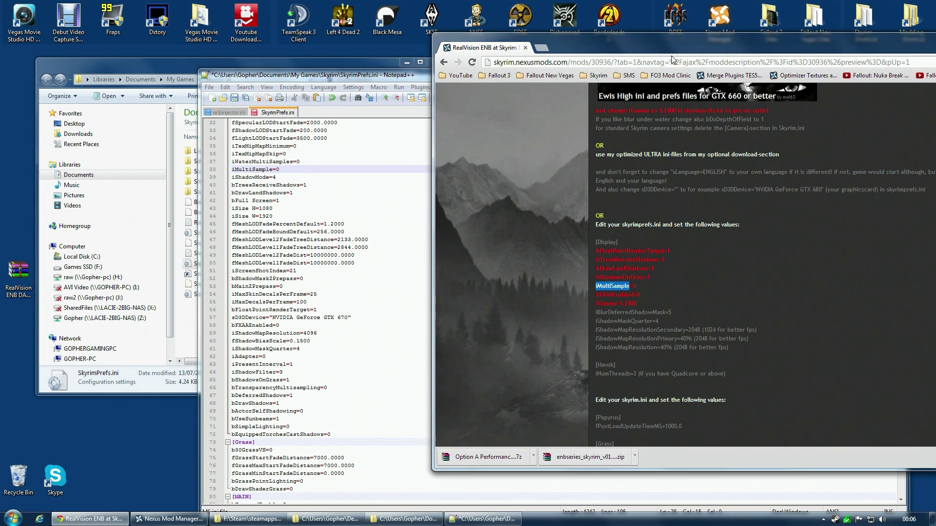
double_click(618, 295)
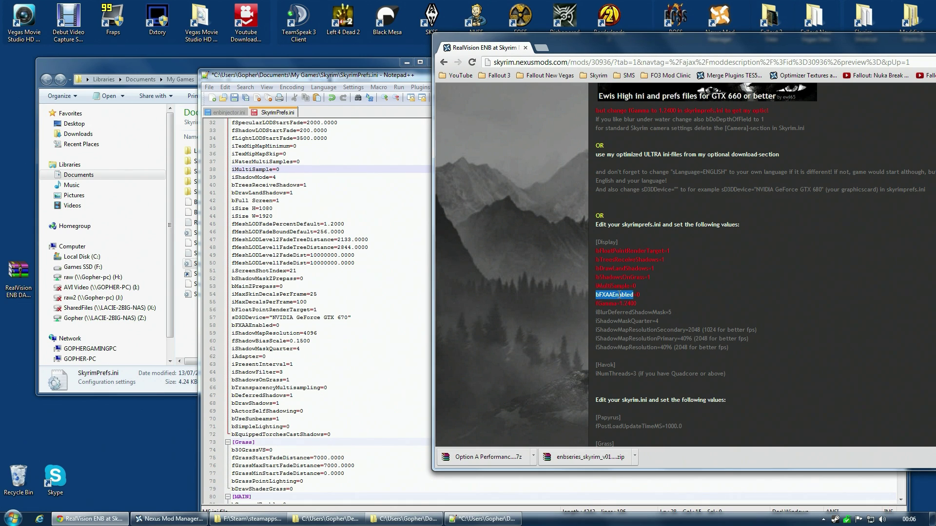
click(313, 216)
key(ctrl+f)
key(ctrl+v)
click(649, 257)
click(686, 229)
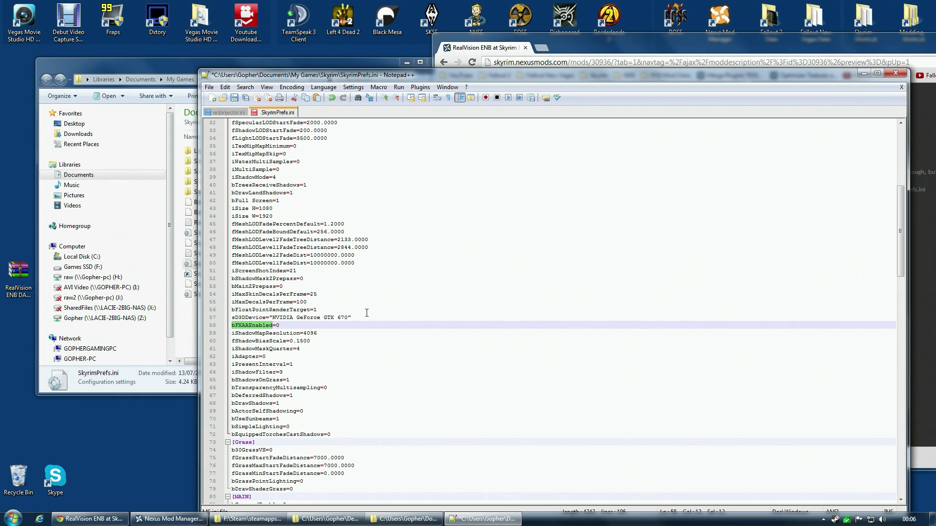
Copy the setting name fGamma from the RealVision ENB mod page, find it in SkyrimPrefs.ini and set its value to 1.2400.
click(706, 51)
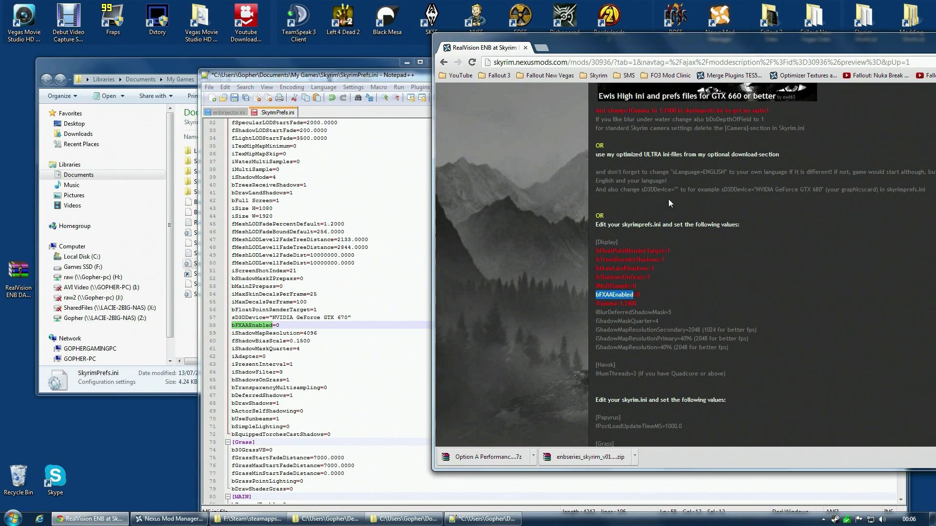
double_click(602, 303)
double_click(331, 257)
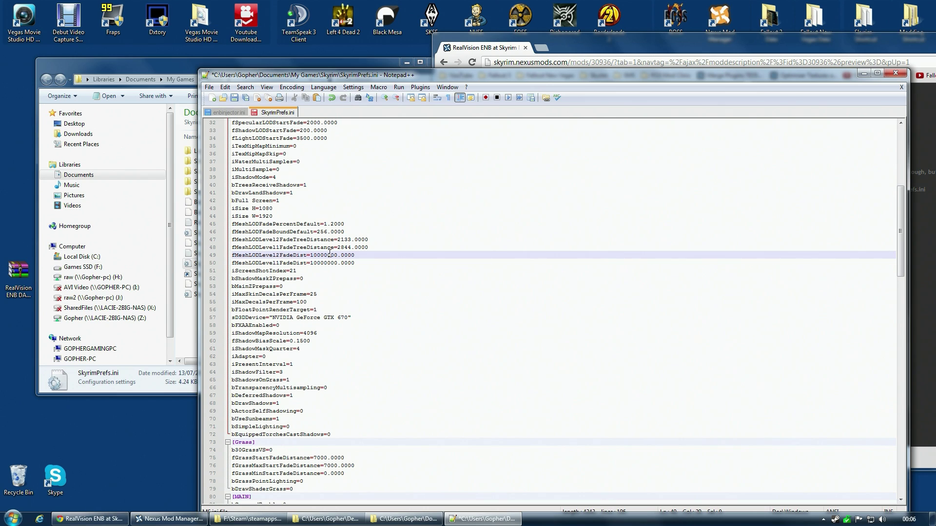
key(ctrl+f)
key(ctrl+v)
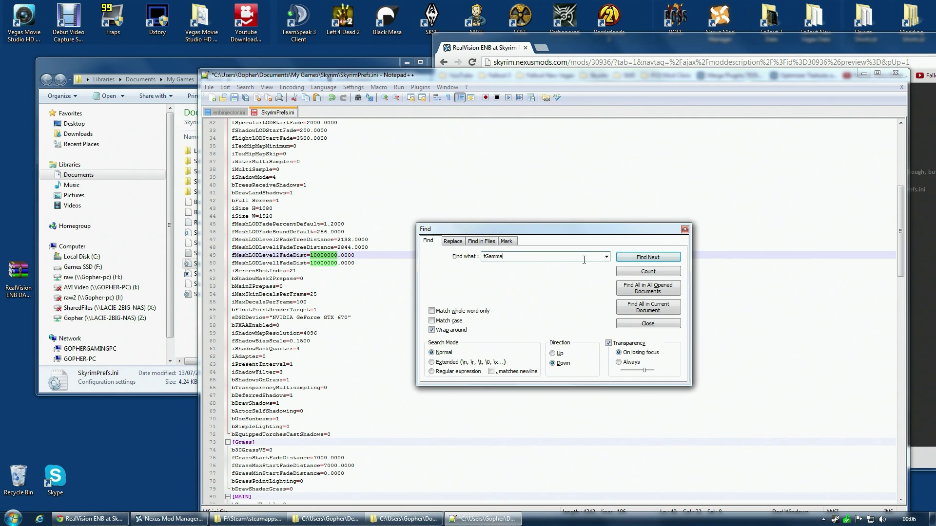
click(664, 260)
click(685, 229)
click(753, 57)
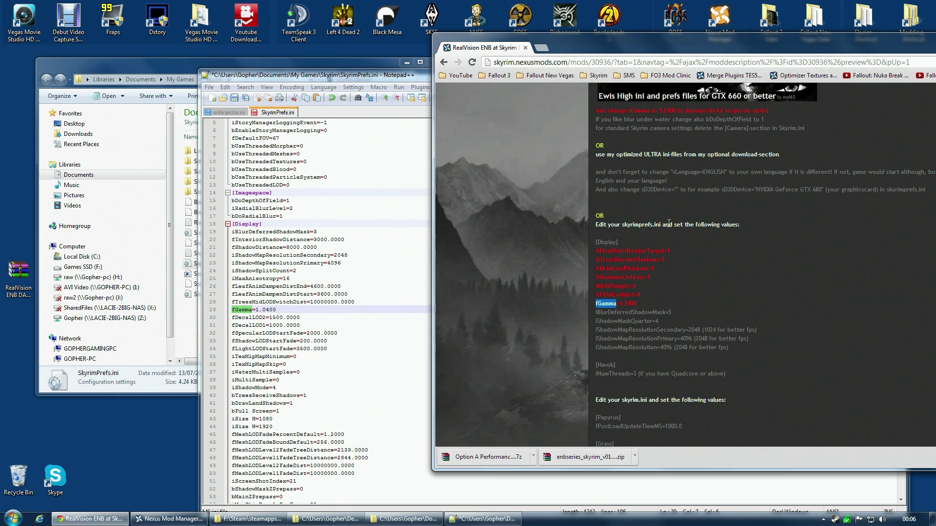
click(264, 310)
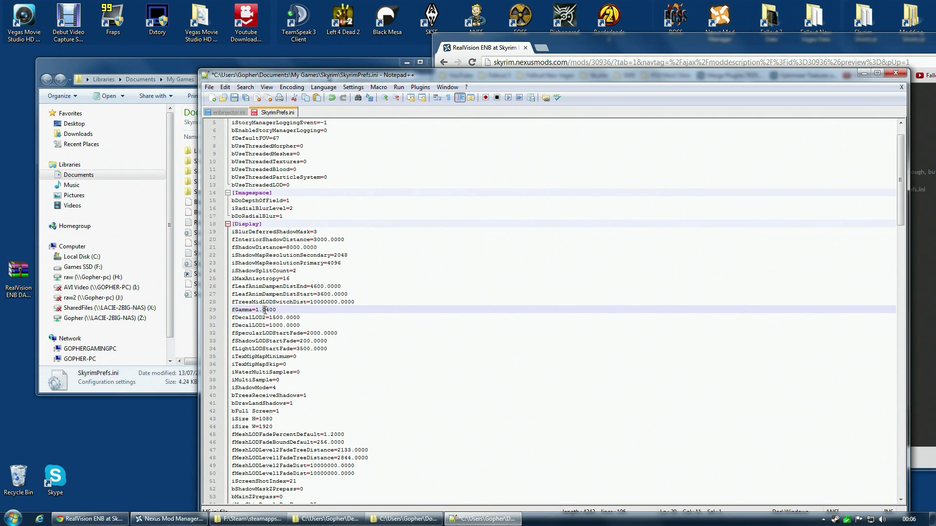
key(BackSpace)
text(2)
click(549, 241)
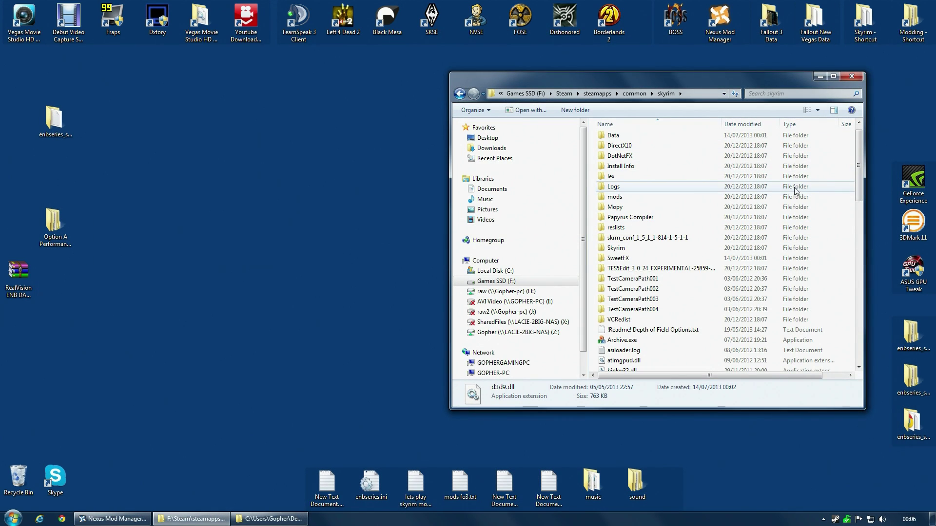
Run SkyrimLauncher.exe from the Skyrim game folder, set Antialiasing to Off (best performance) in the options, and exit the launcher.
scroll(821, 244, down, 5)
scroll(823, 247, down, 8)
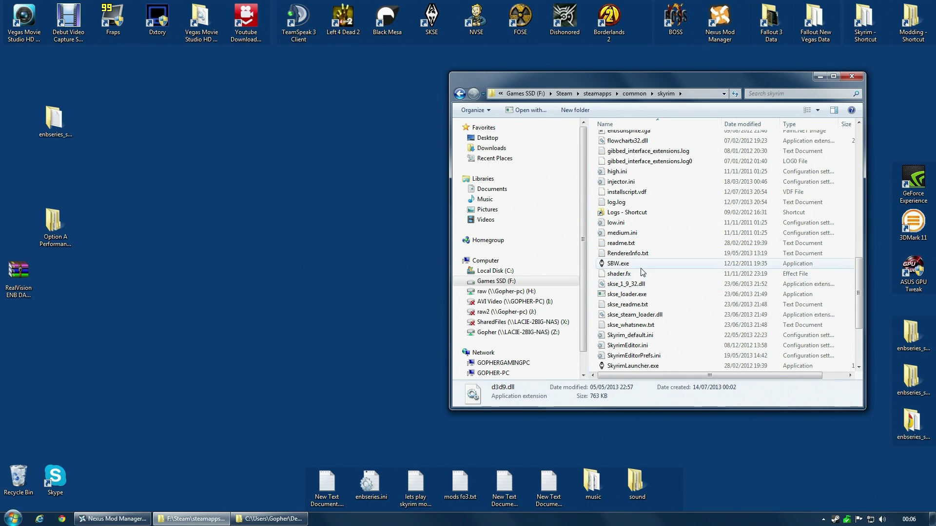
scroll(639, 293, down, 2)
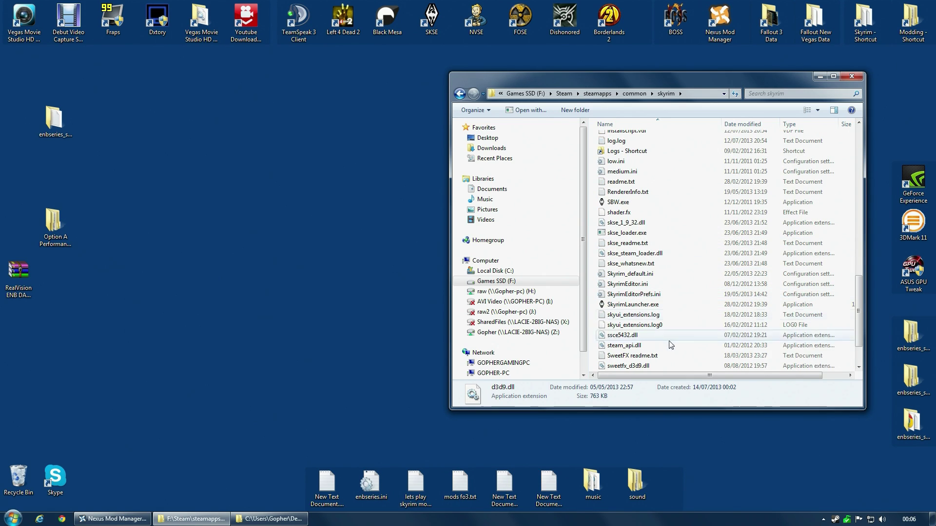
double_click(632, 306)
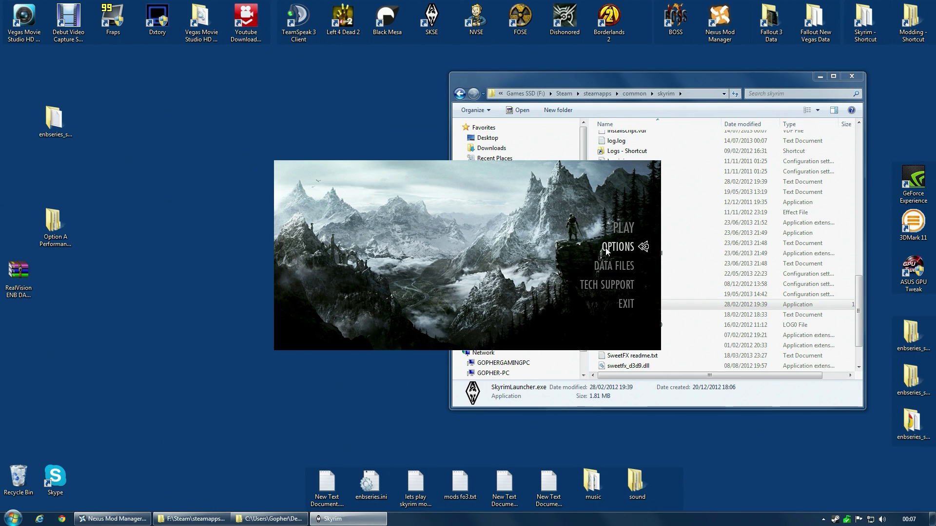
click(606, 250)
click(441, 243)
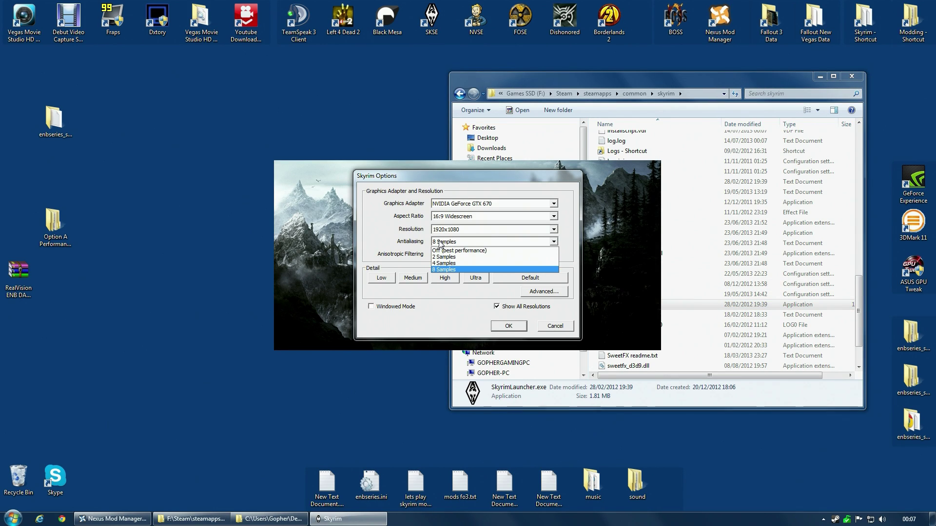
click(461, 251)
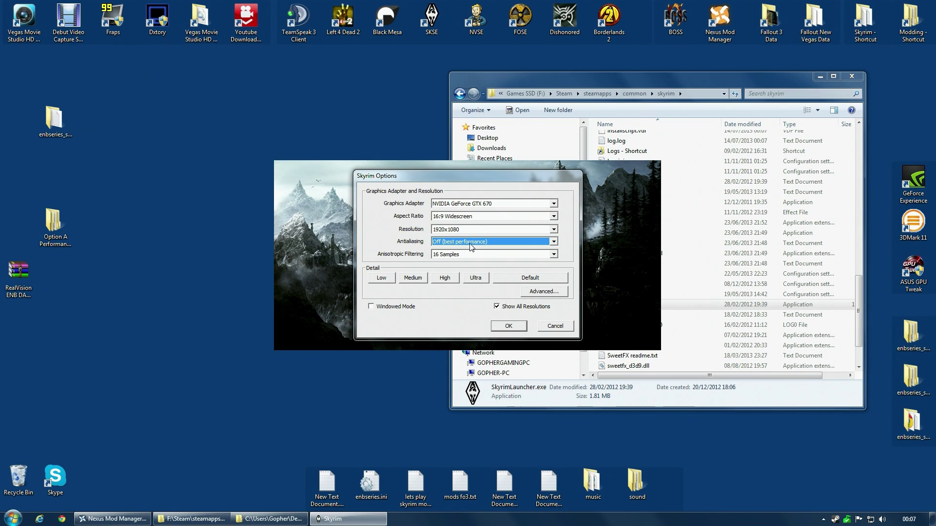
click(510, 326)
click(626, 306)
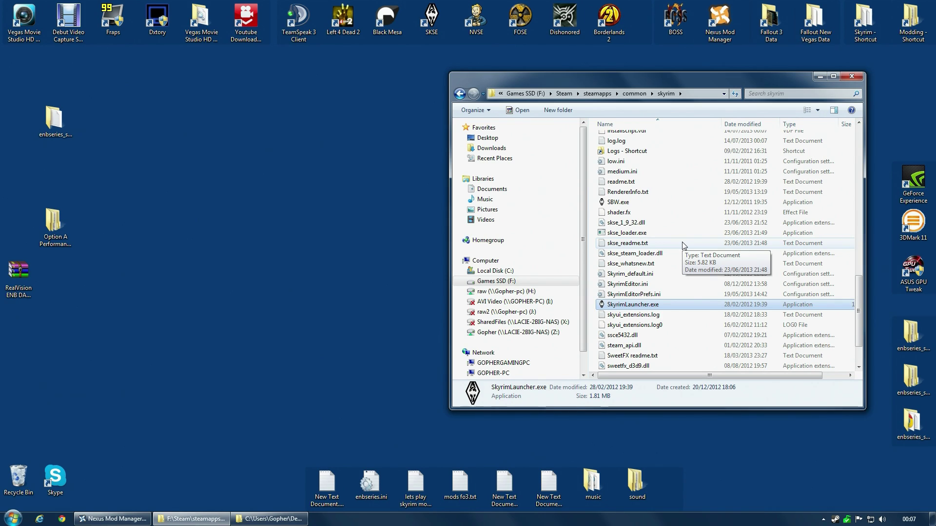
Launch Skyrim through the SKSE desktop shortcut.
double_click(434, 29)
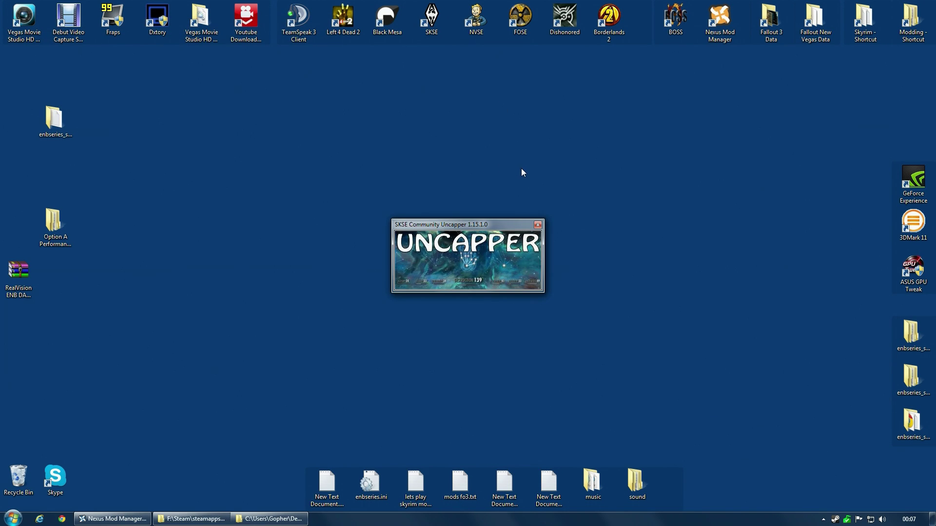